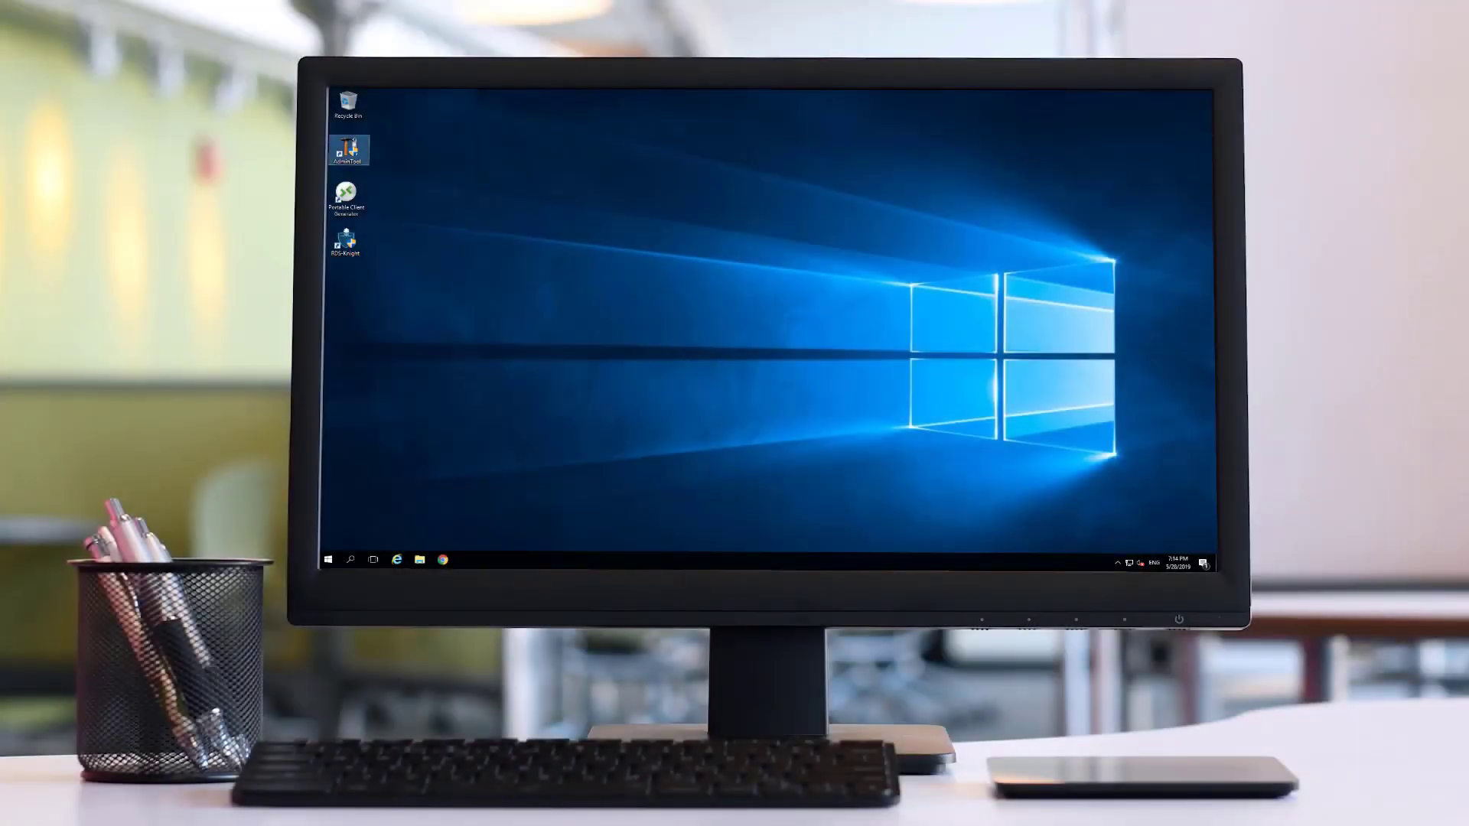
key("Return")
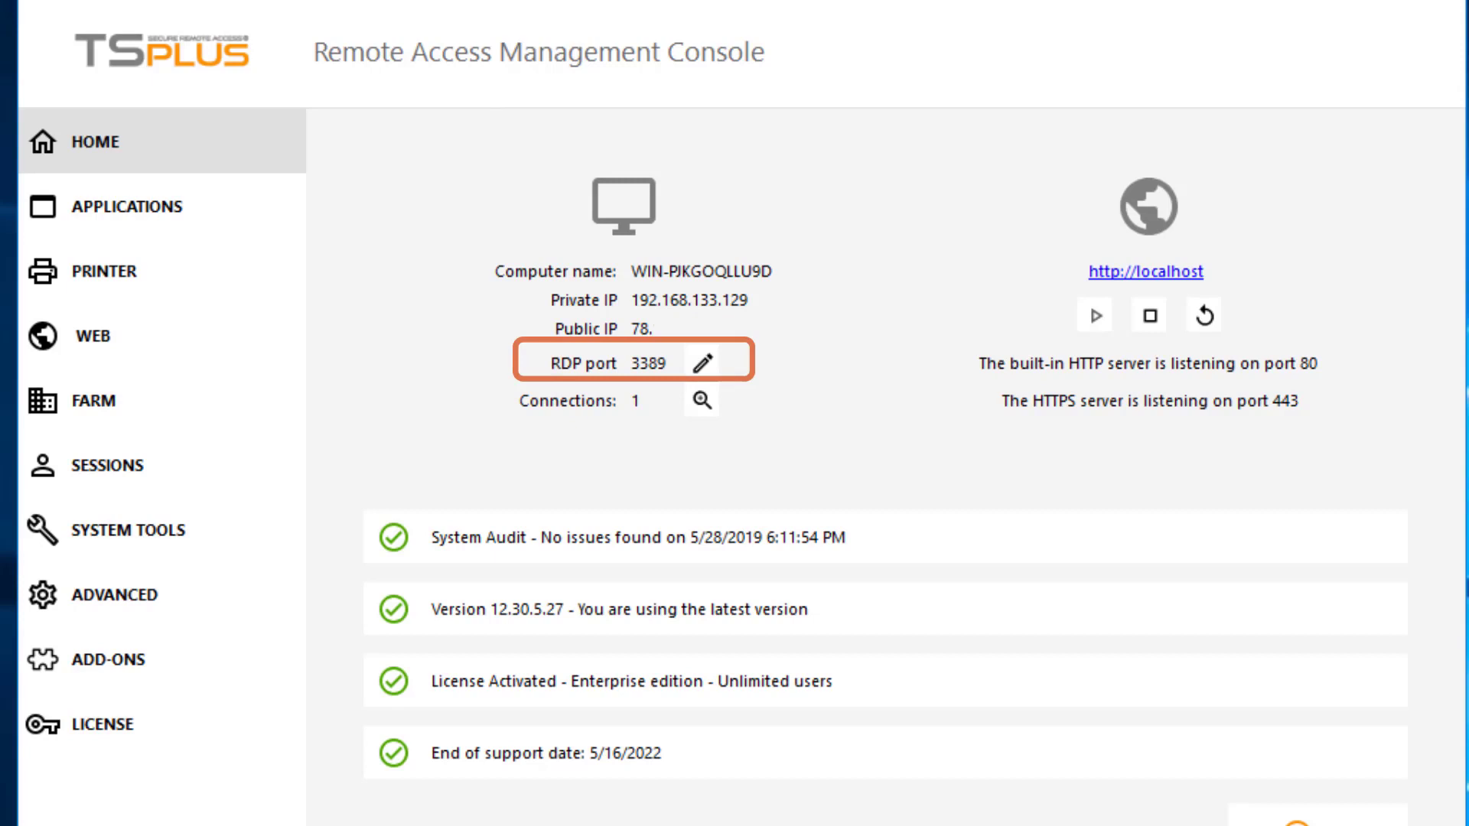
left_click(702, 364)
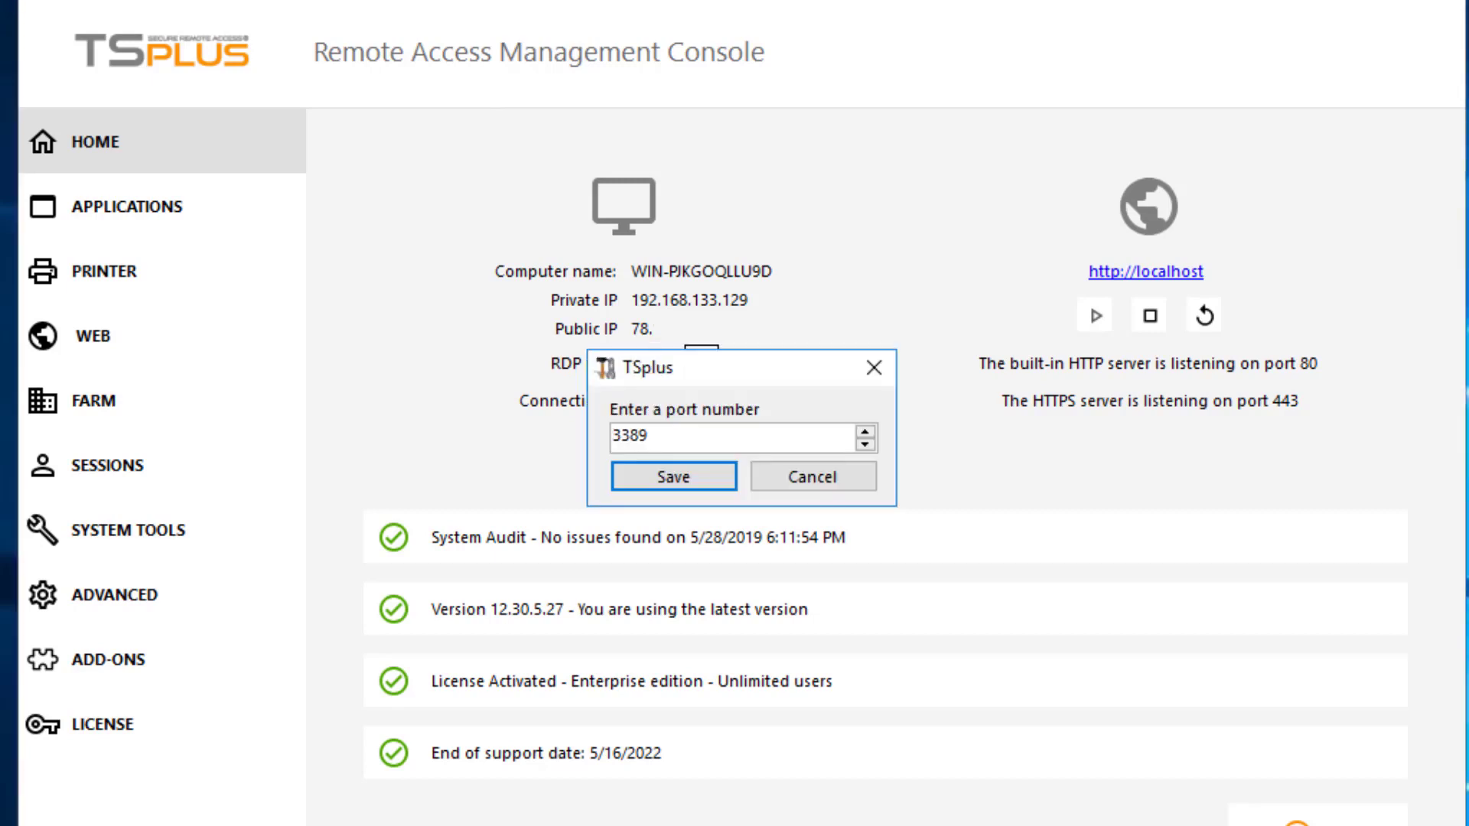
key("Return")
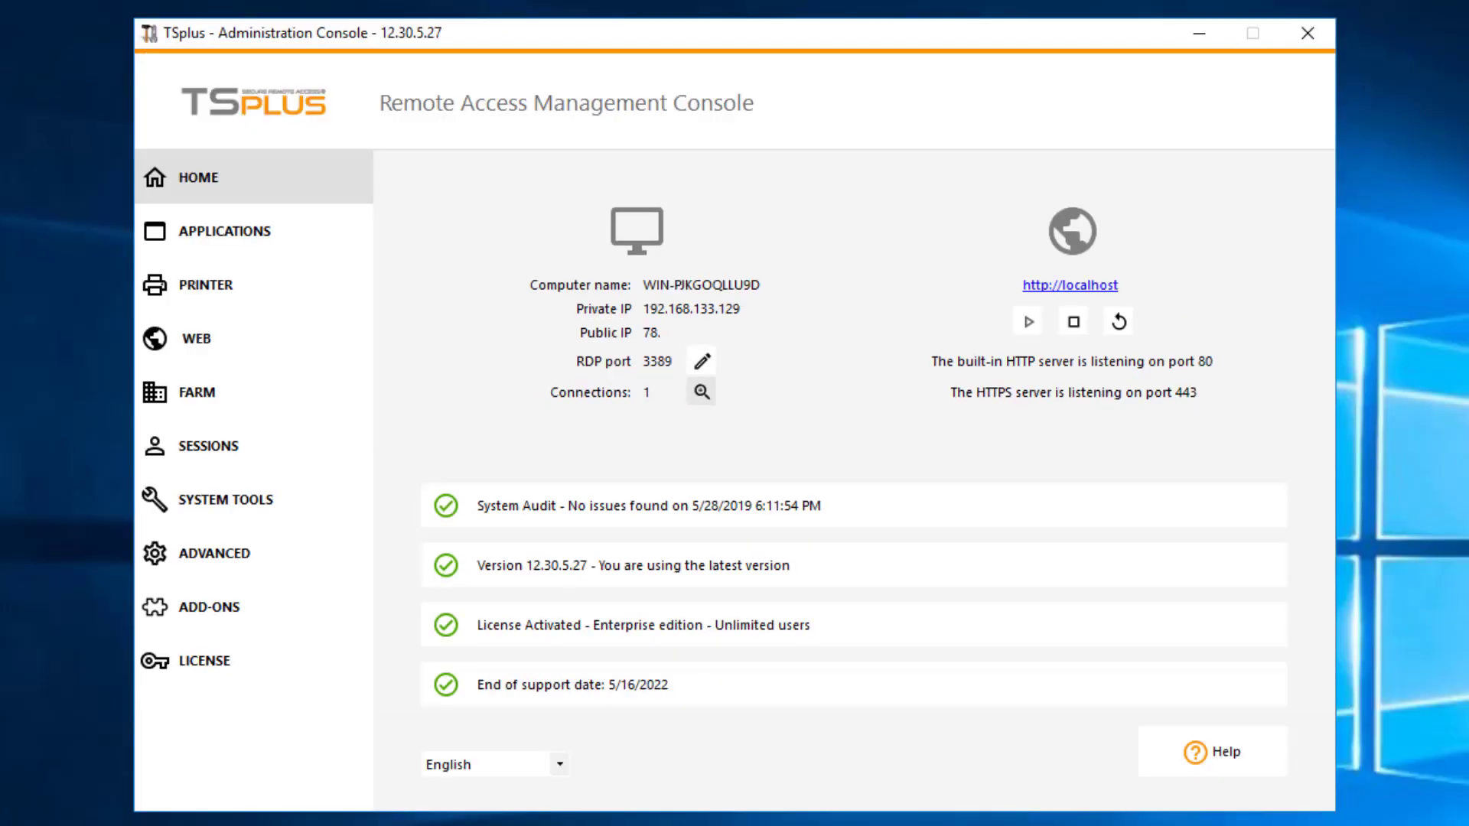
left_click(701, 392)
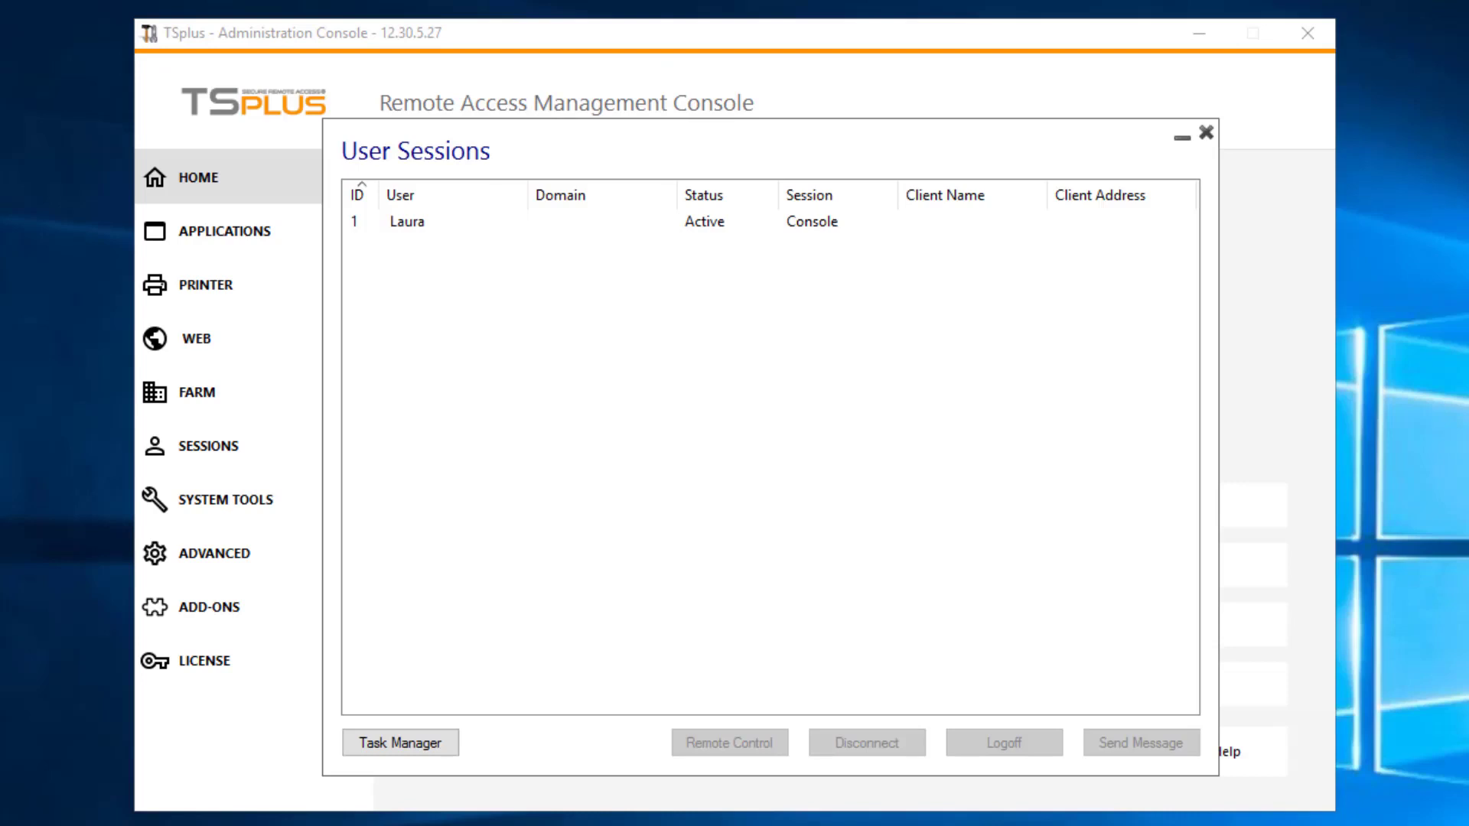
key("Escape")
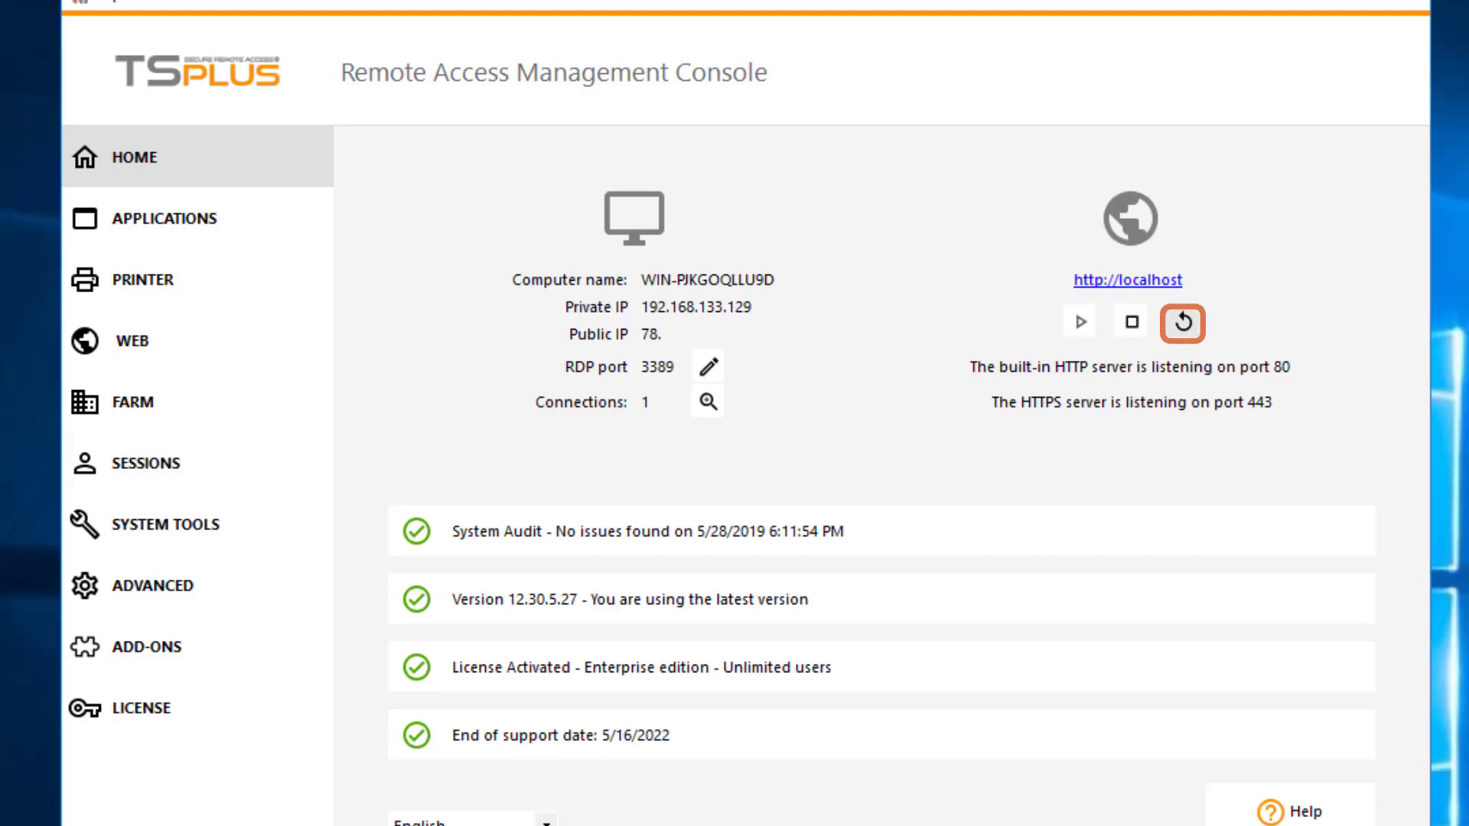
Step: Stop and restart the built-in HTTP and HTTPS web servers on ports 80 and 443
left_click(1131, 321)
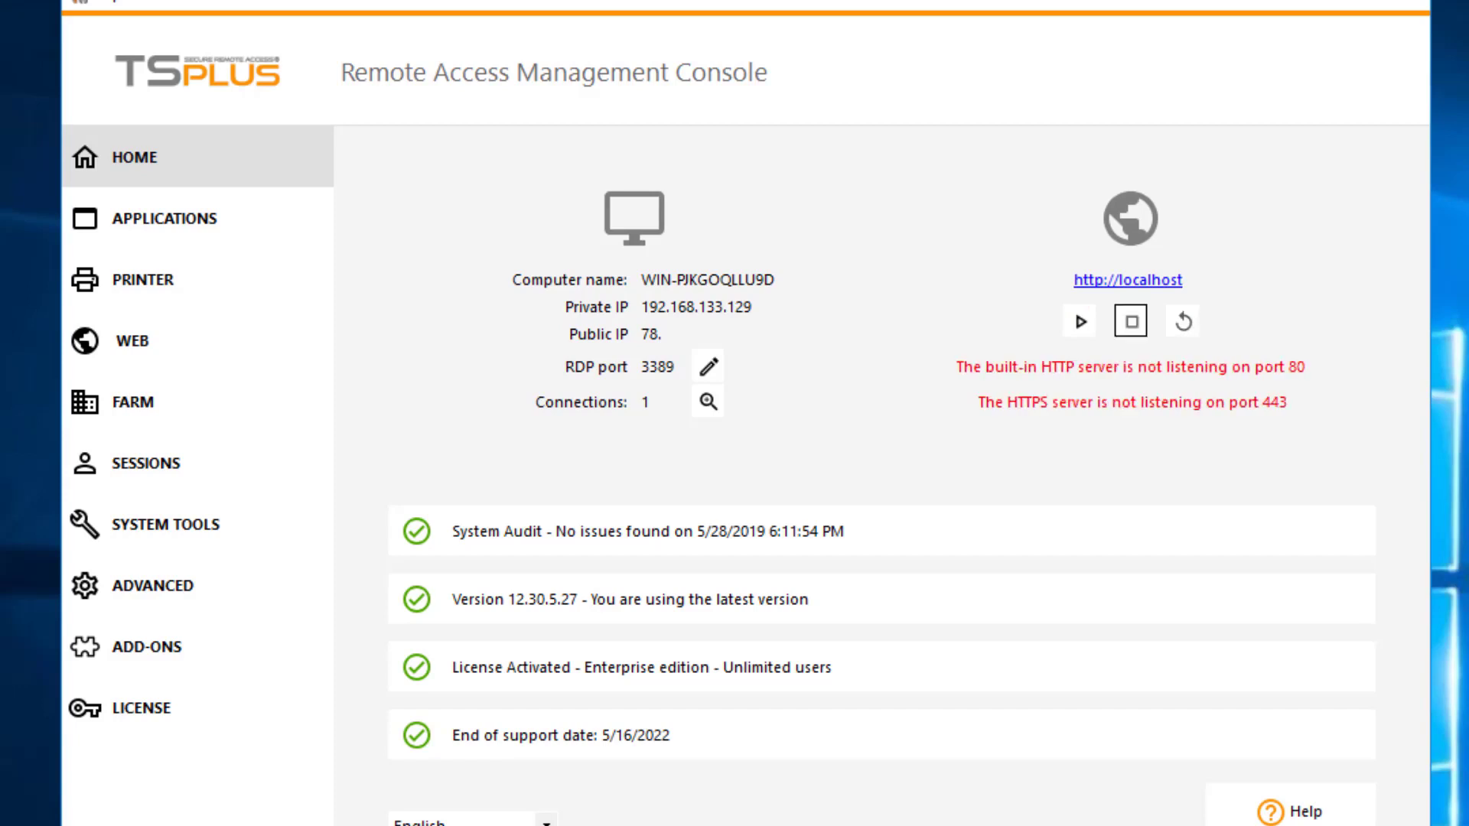
left_click(1079, 321)
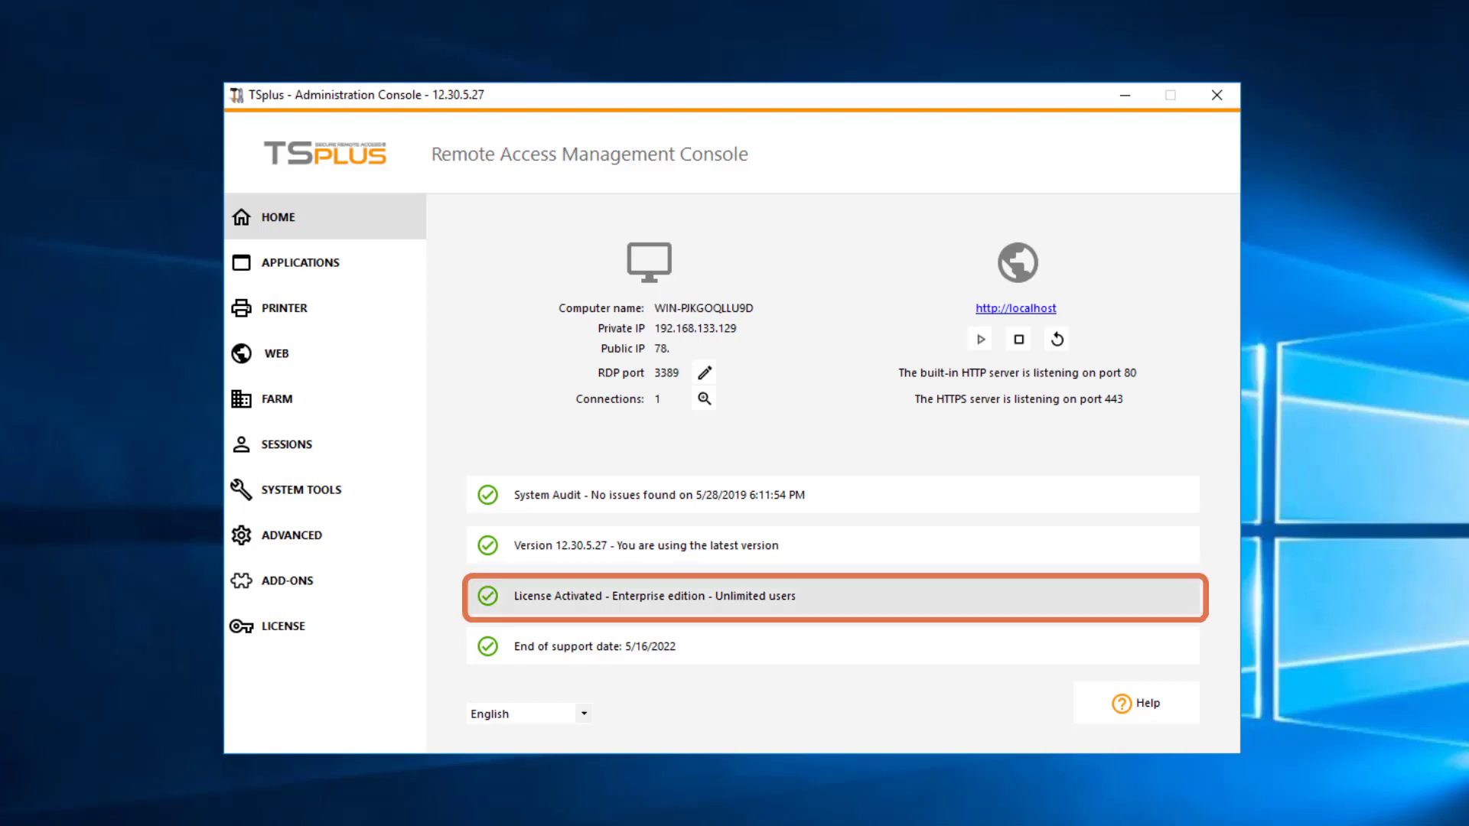
Step: Review the licence details on the LICENSE page
left_click(283, 626)
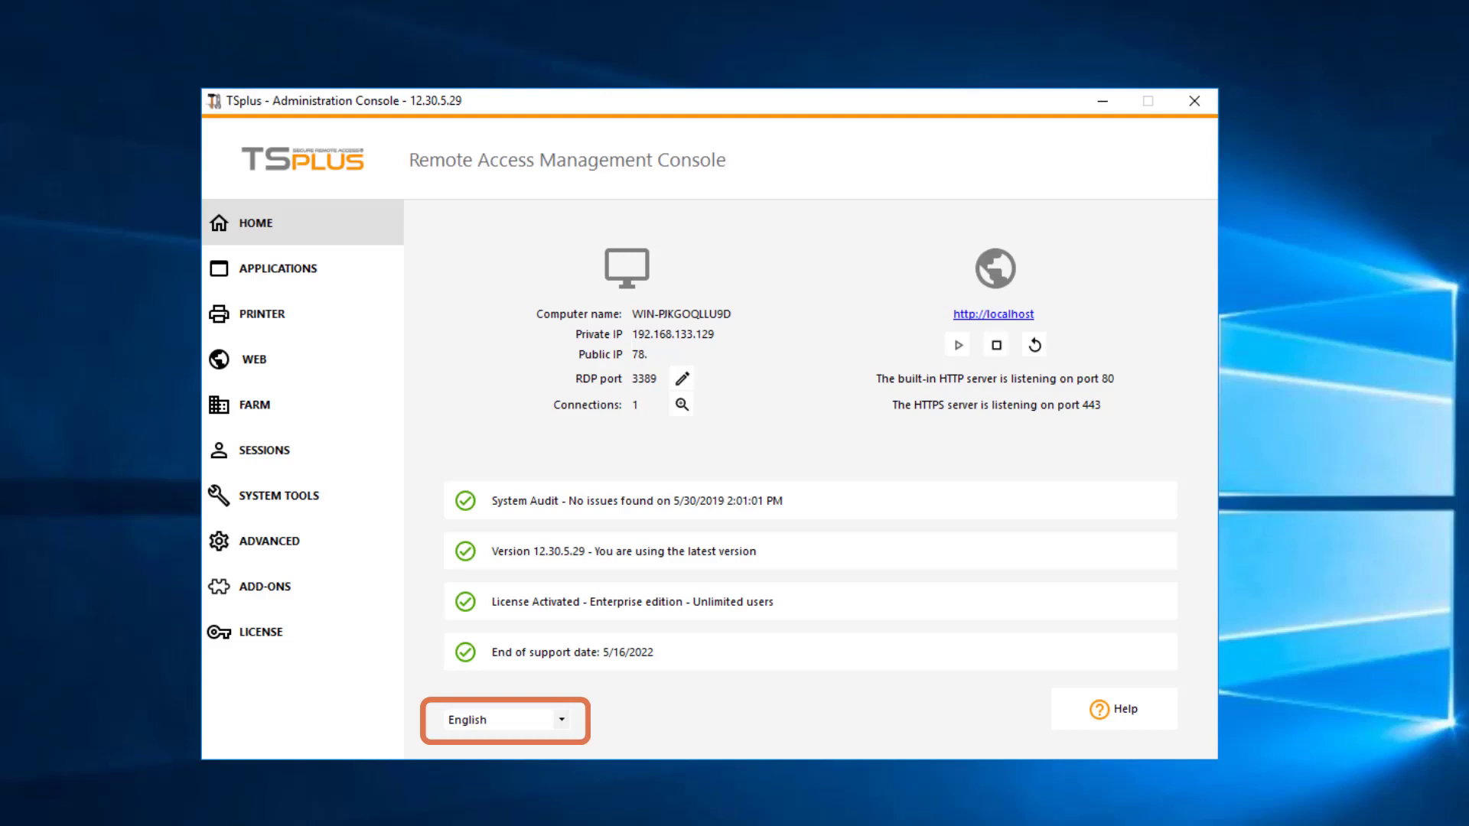
Step: Look through the console language list and leave English selected
key("alt+Down")
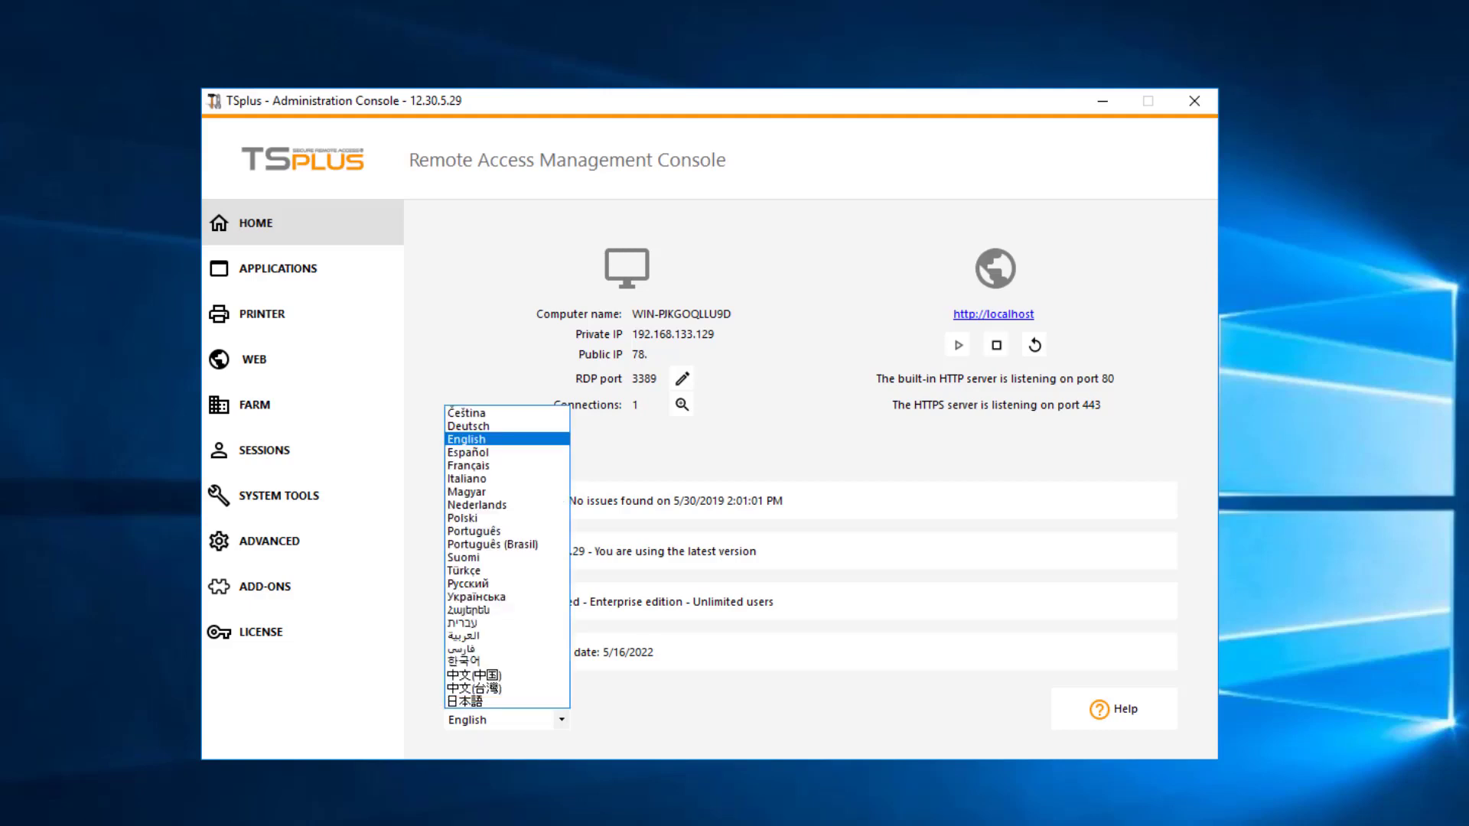
key("Escape")
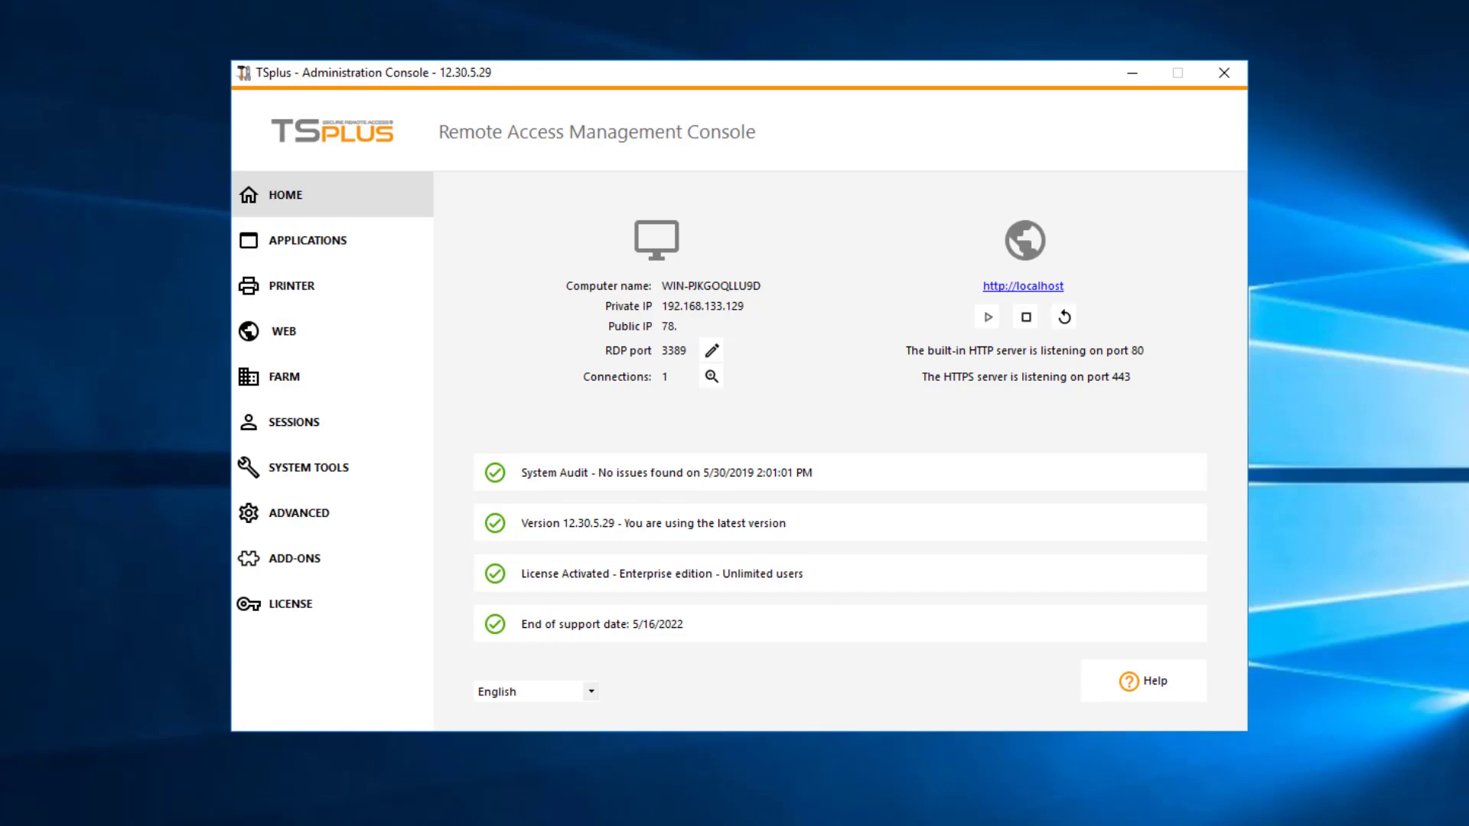
Step: Launch Windows Local Users and Groups (lusrmgr) from the System Tools page
left_click(308, 467)
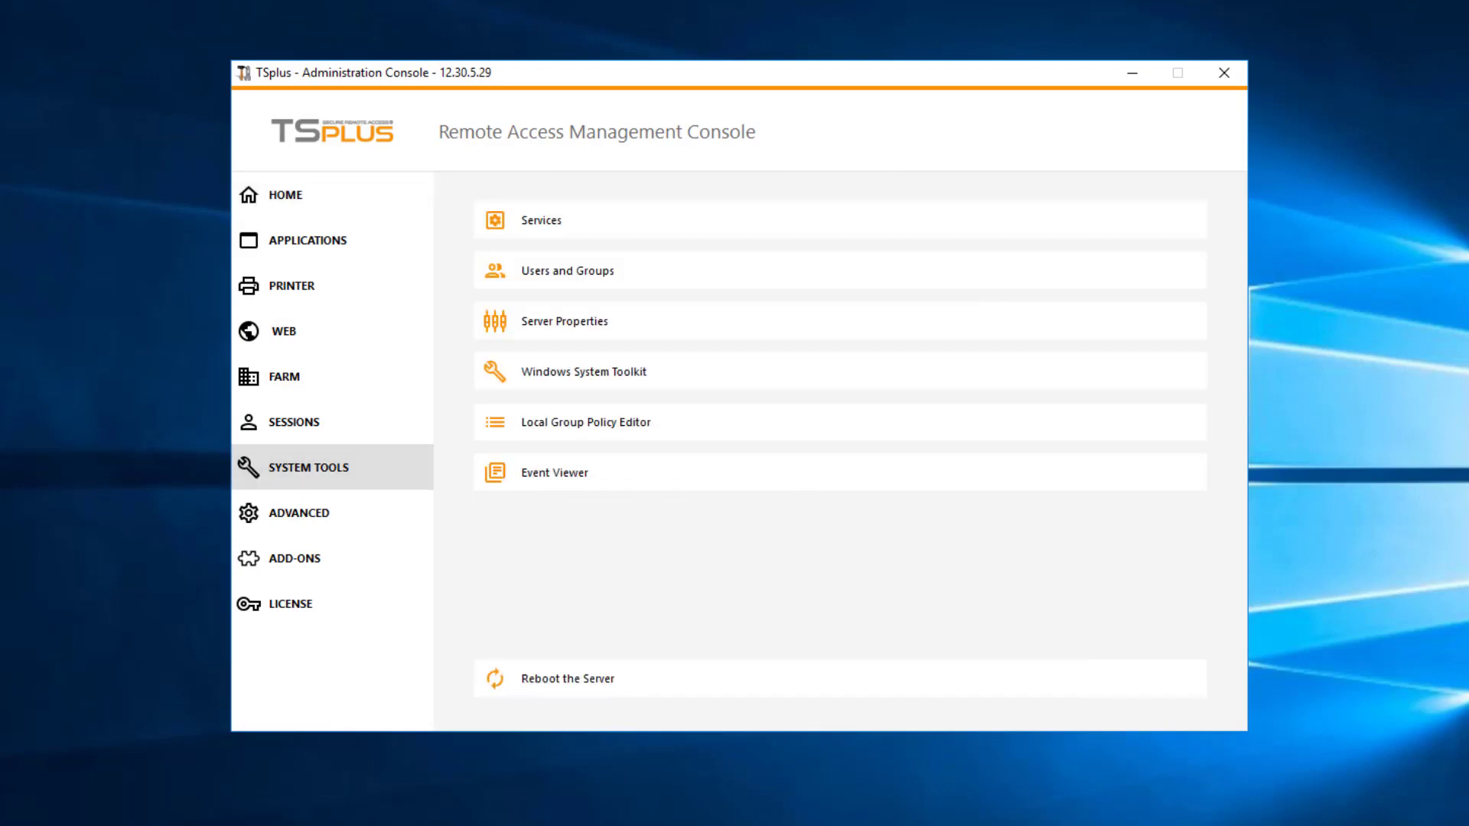
left_click(568, 271)
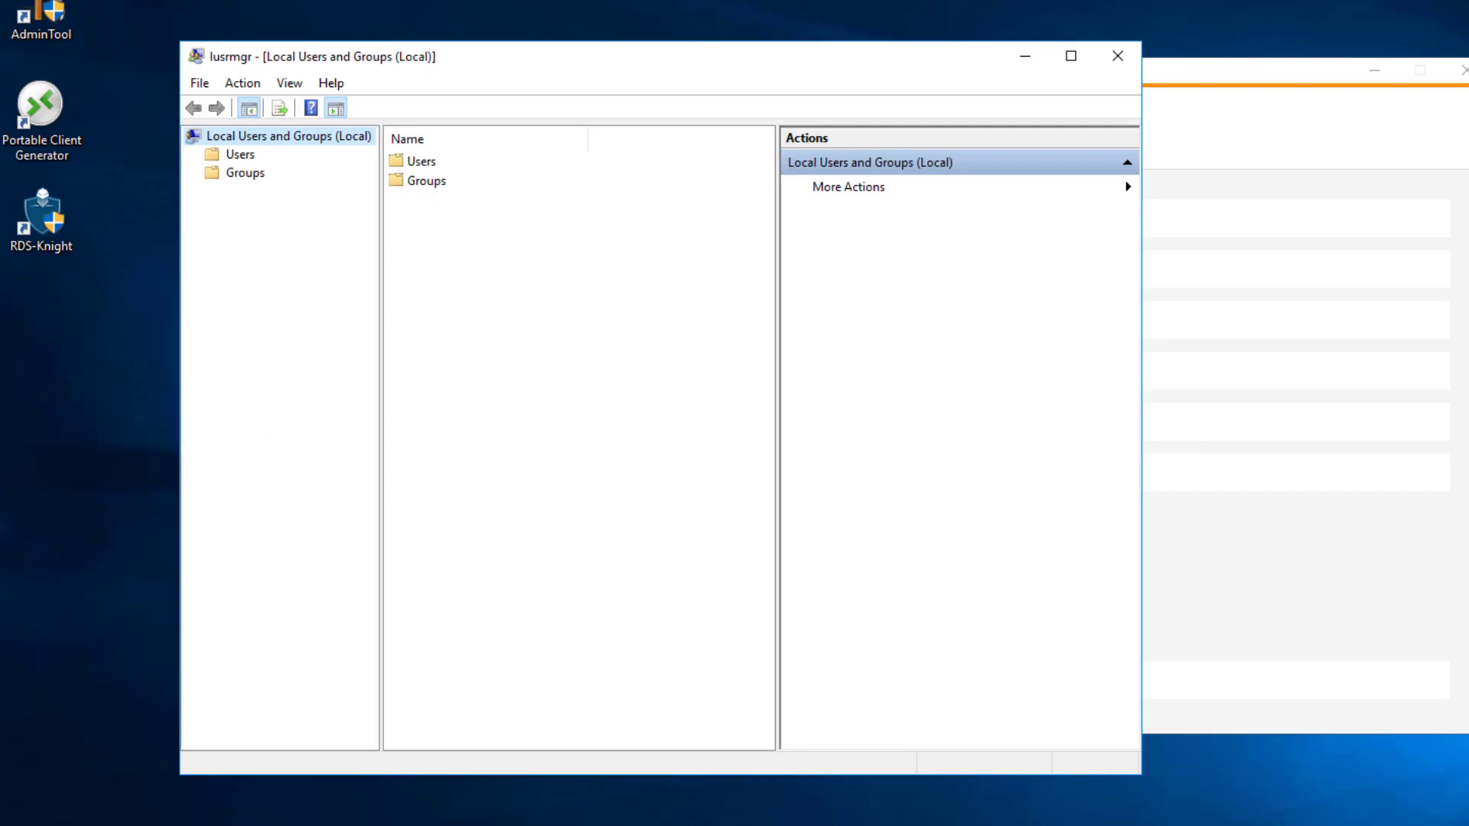
Step: Add a new user under the Users folder, entering its user name and a confirmed password
left_click(421, 162)
right_click(433, 161)
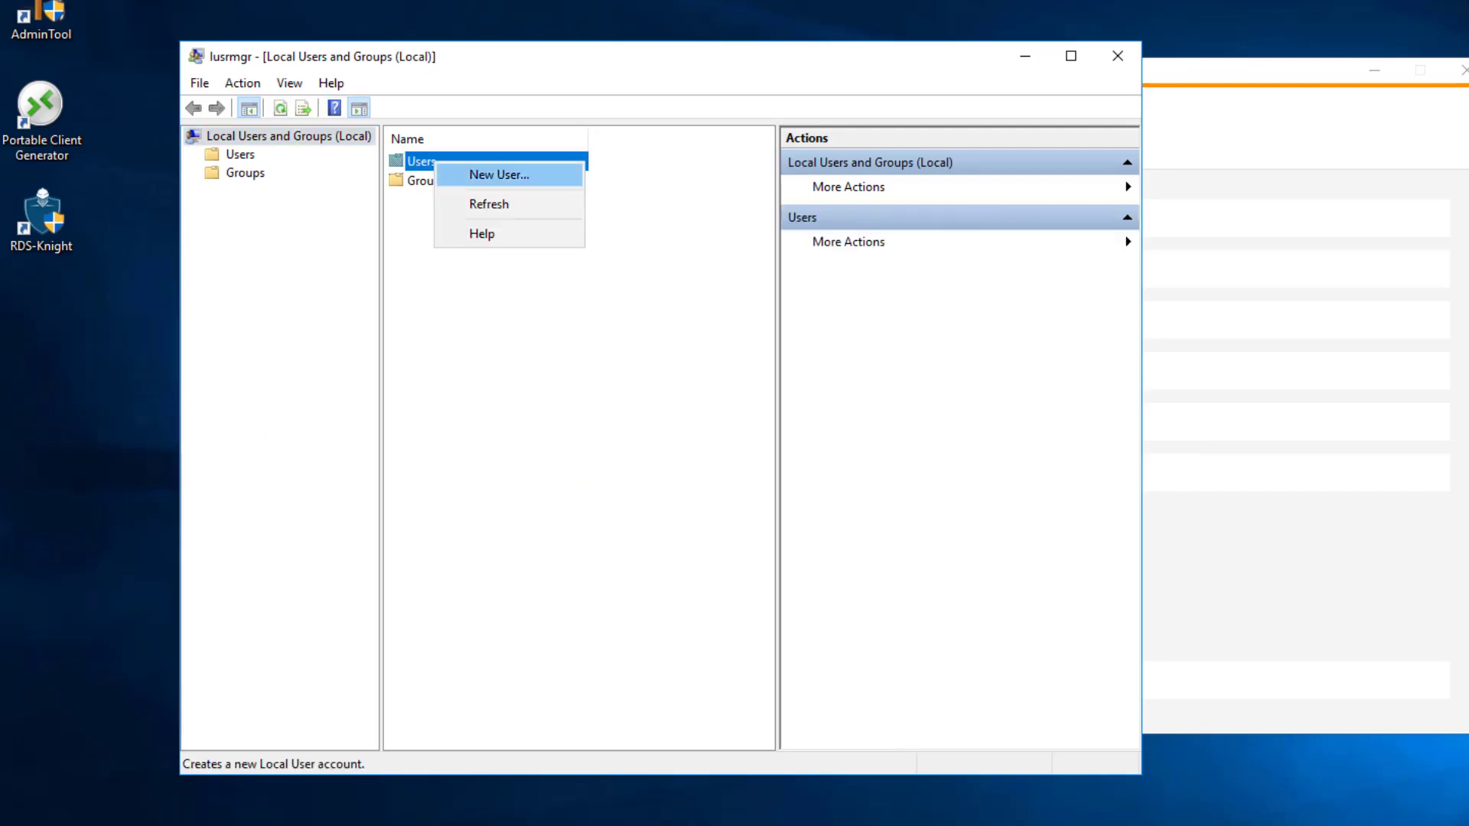
left_click(499, 174)
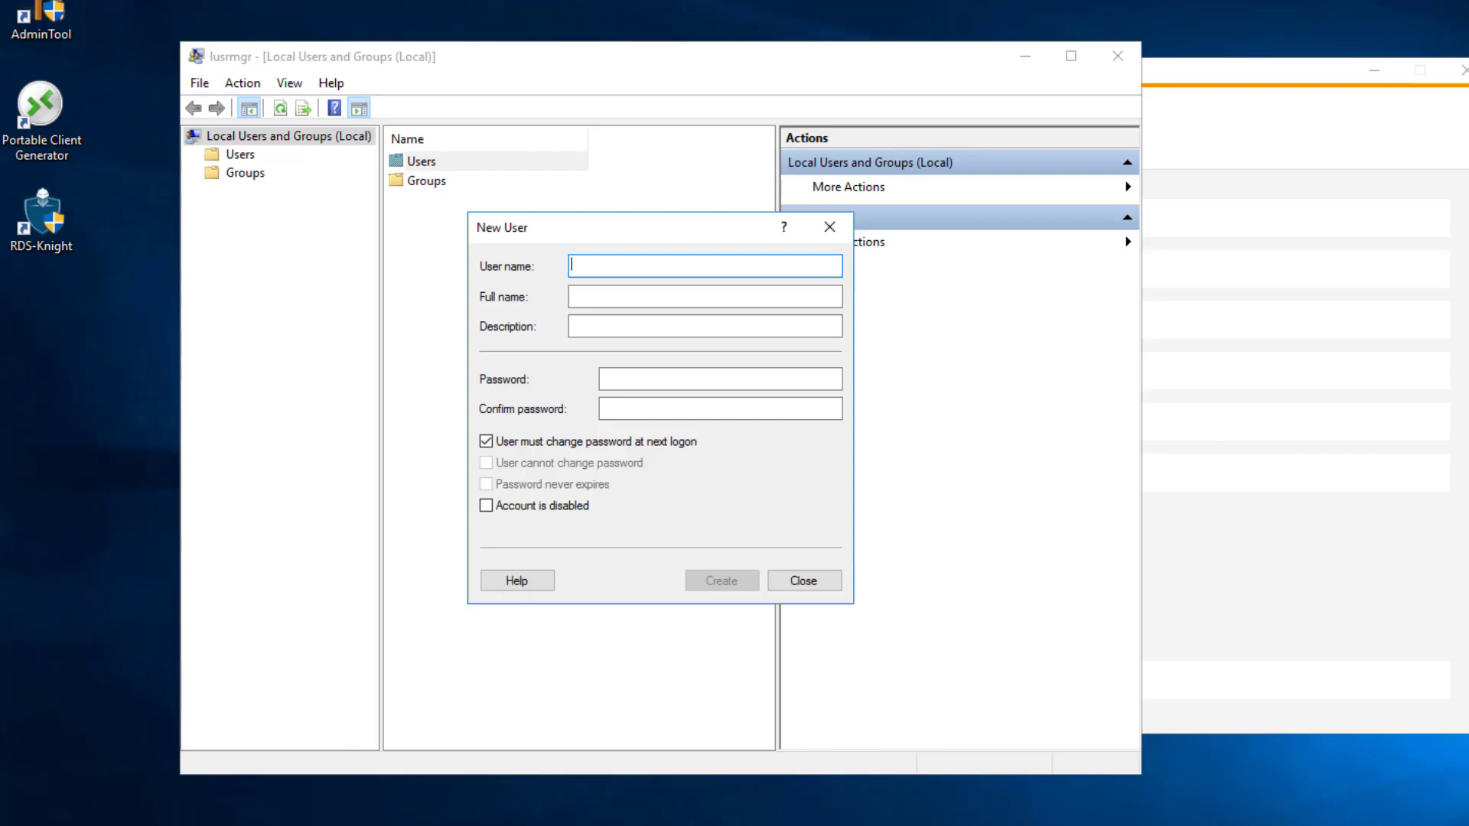
type("John")
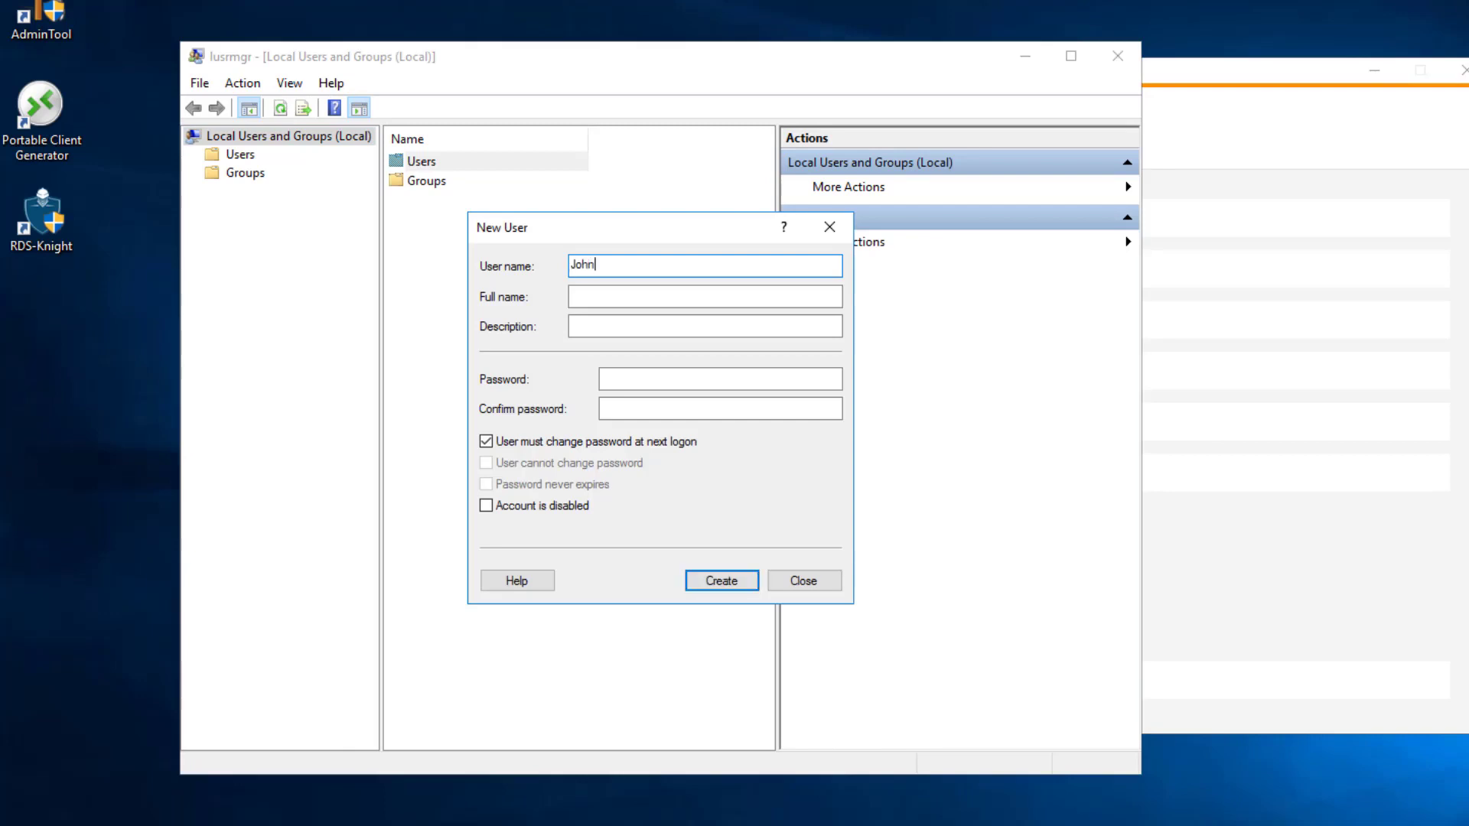
key("Tab")
key("Tab")
key("Tab")
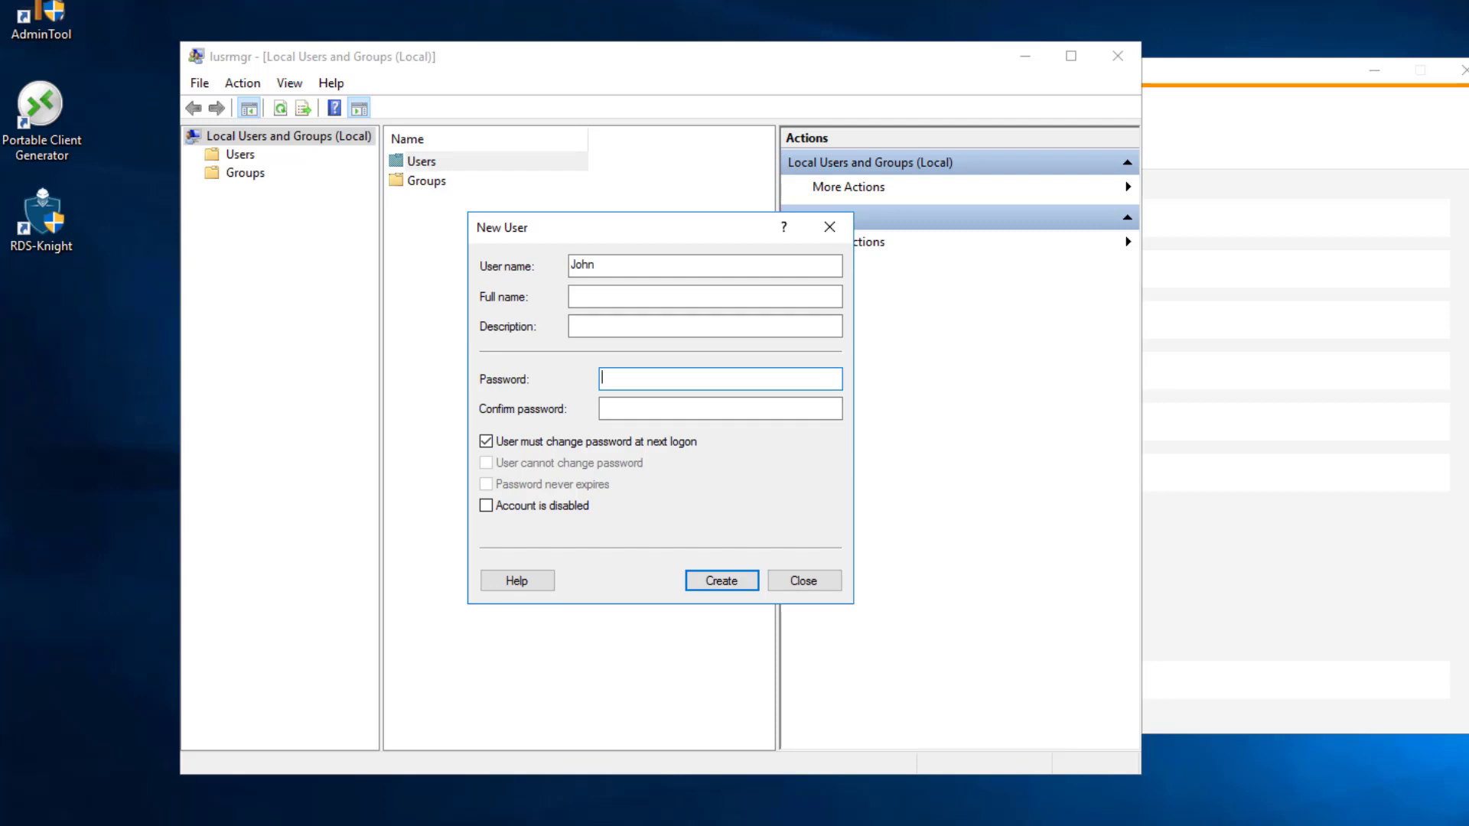
type("********")
type("•")
key("Tab")
type("•••••••")
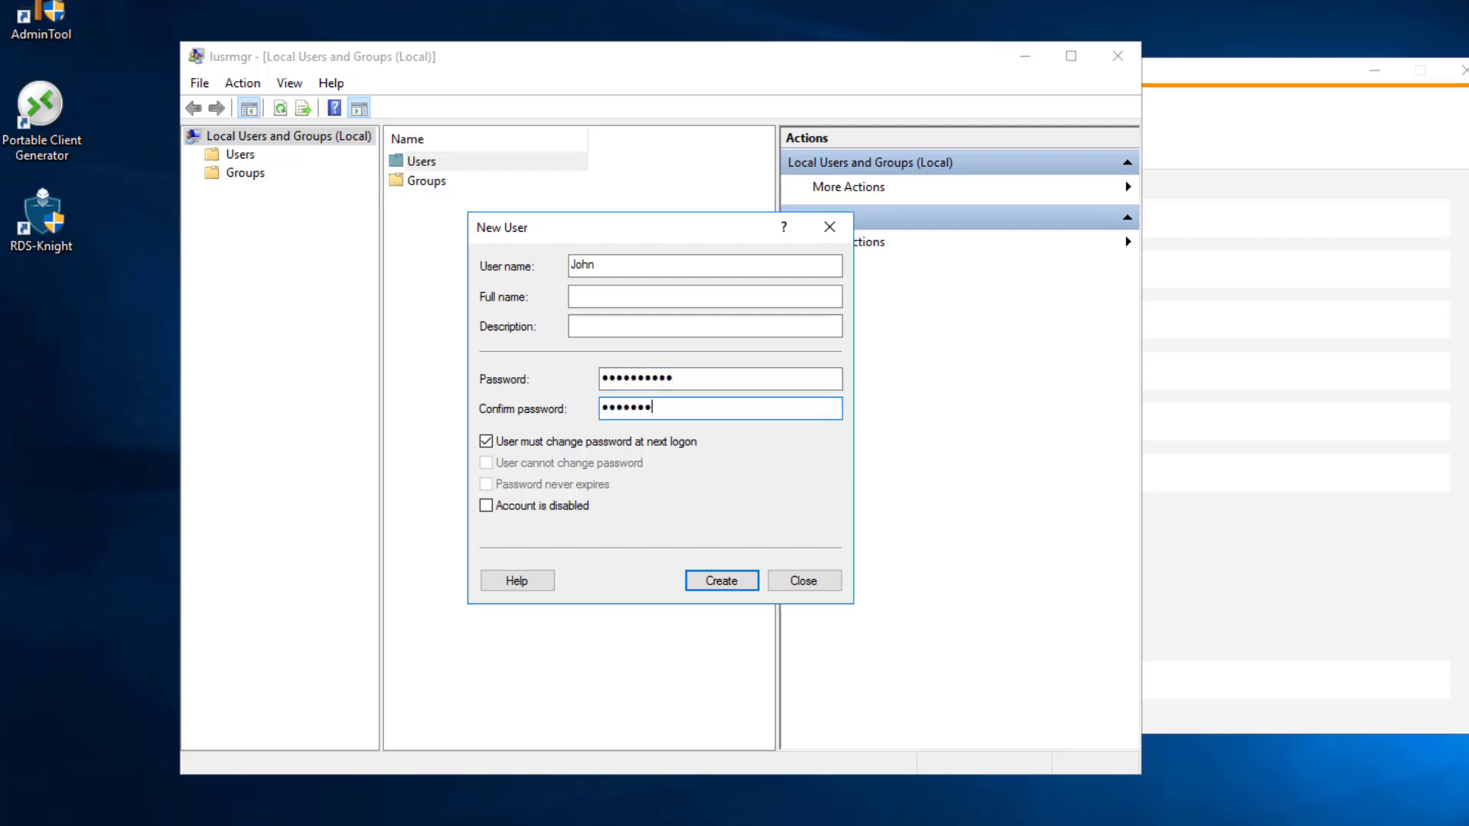
type("•••")
key("Return")
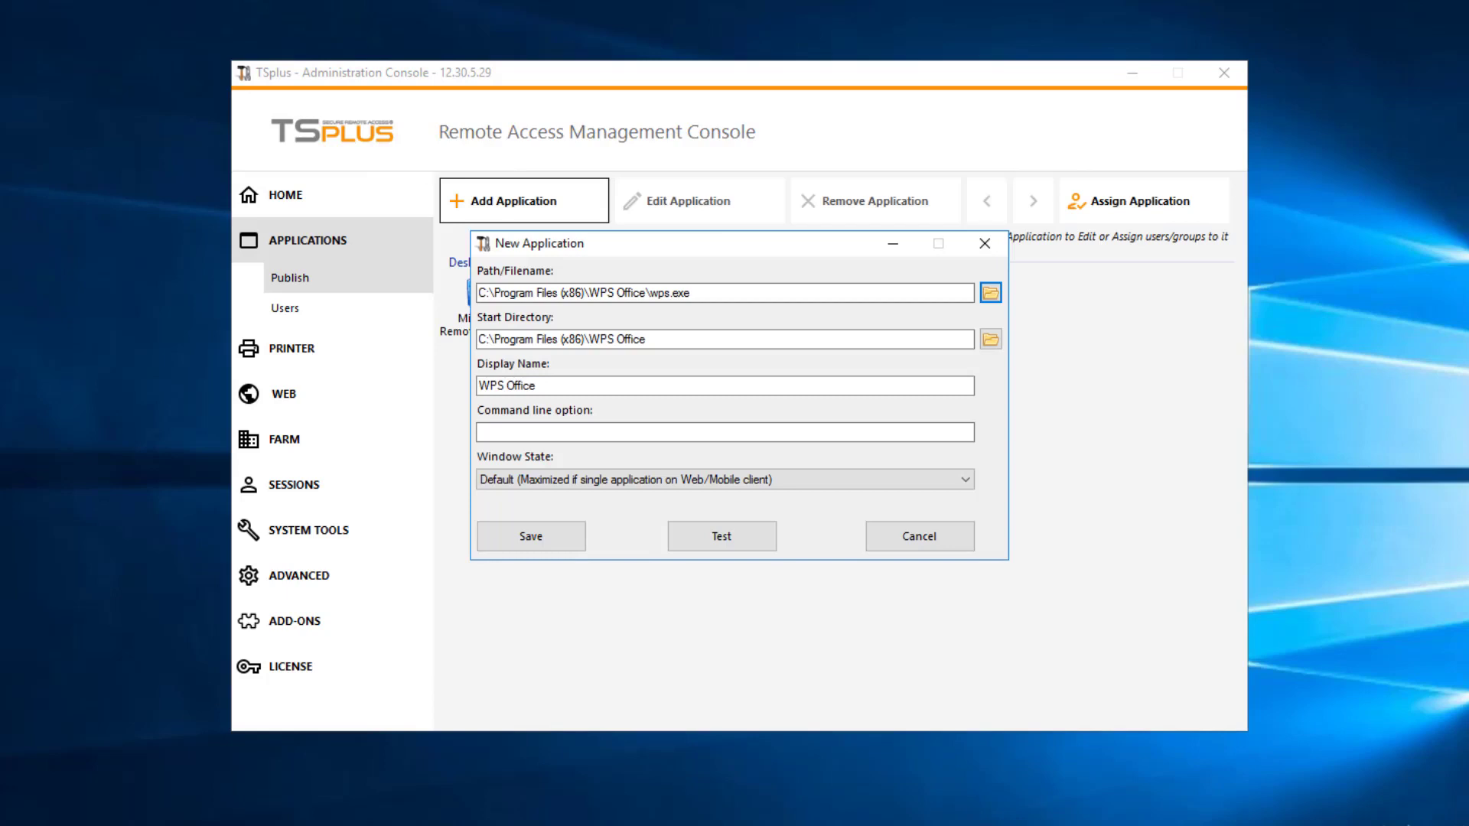
Step: Keep the wps.exe path and 'WPS Office' display name, and set Window State to Hidden
key("Tab")
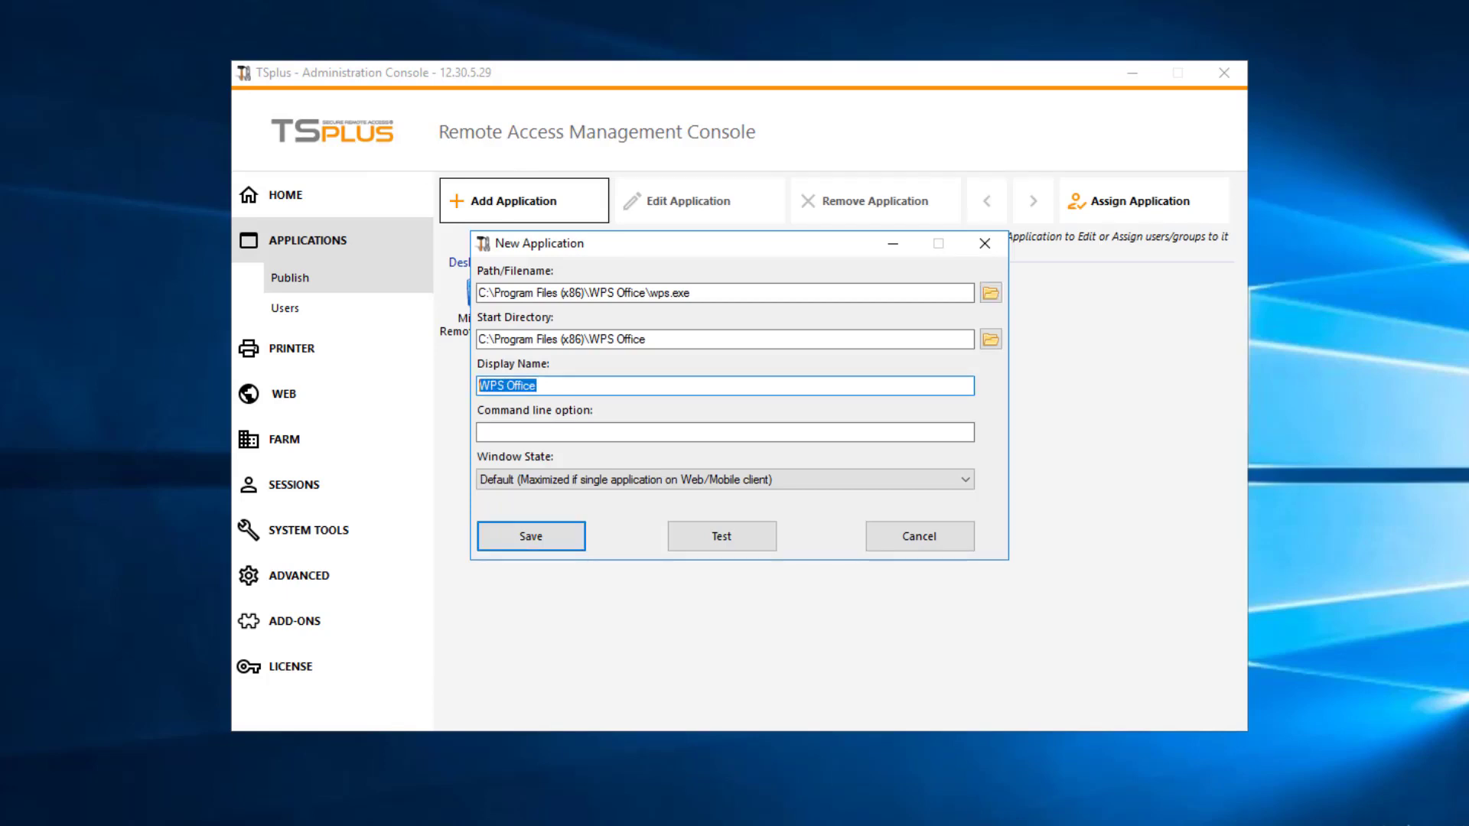
left_click(724, 479)
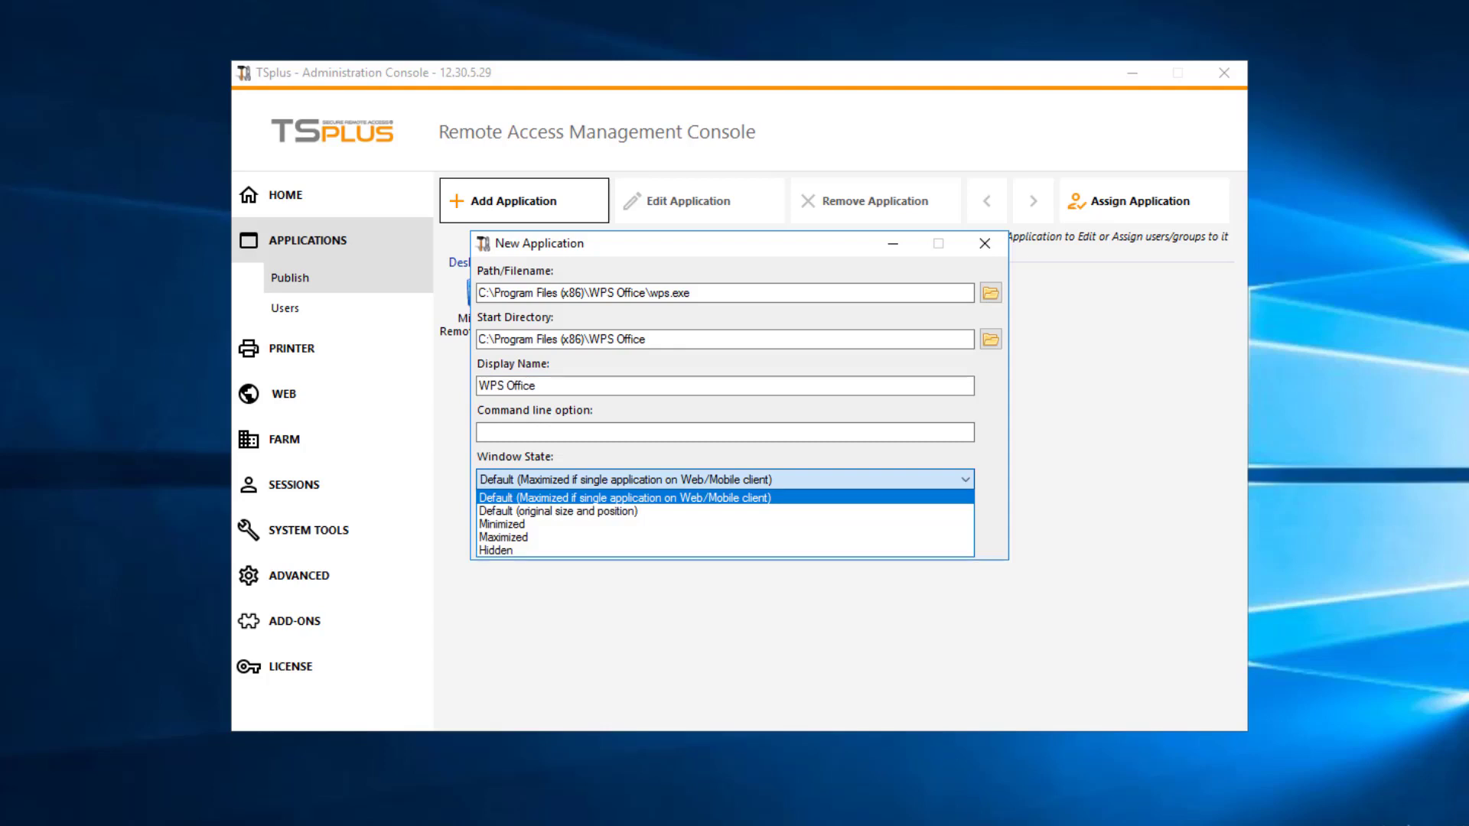
key("Down")
key("Down")
key("Down")
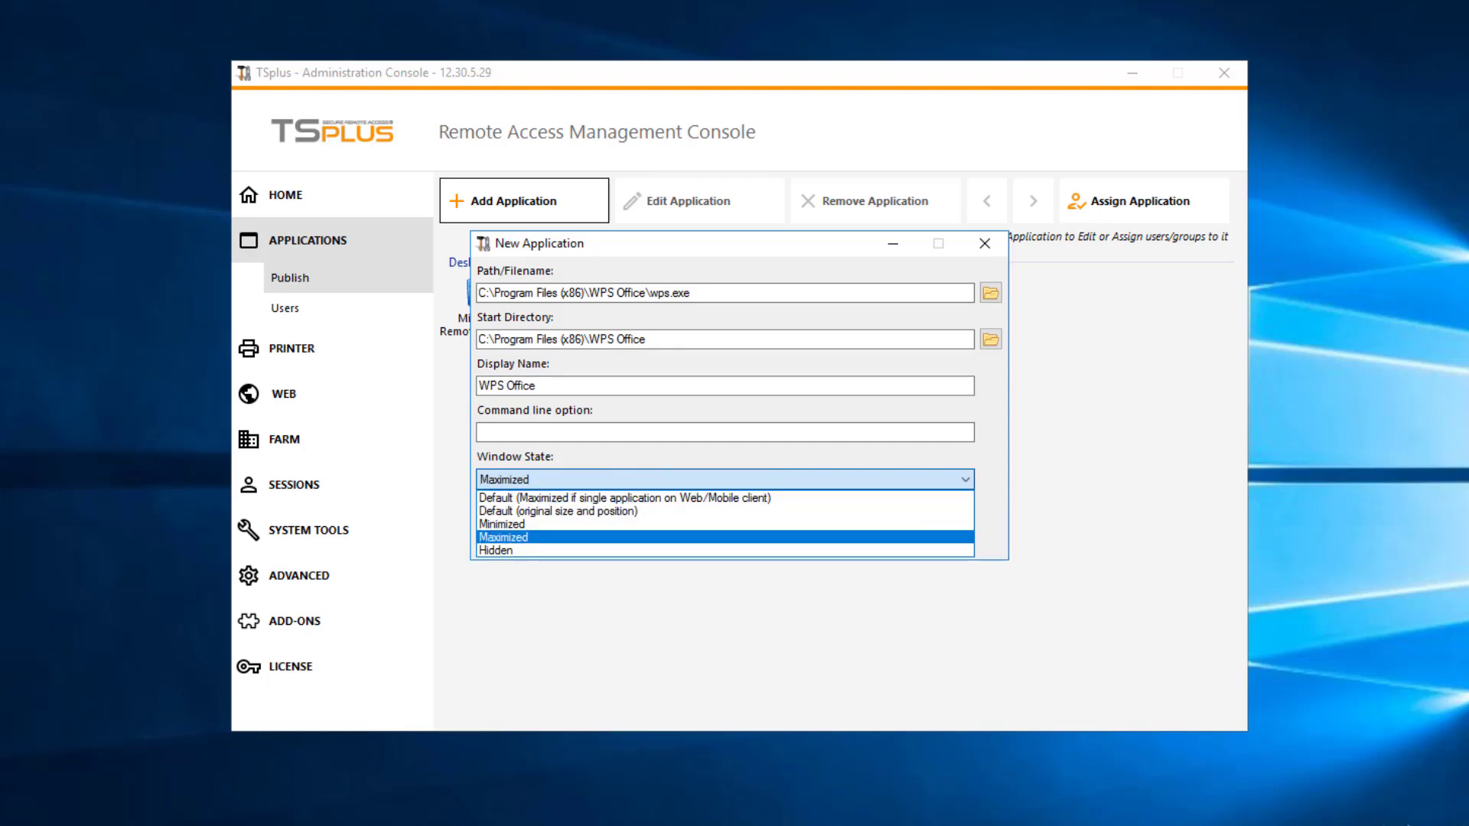
key("Up")
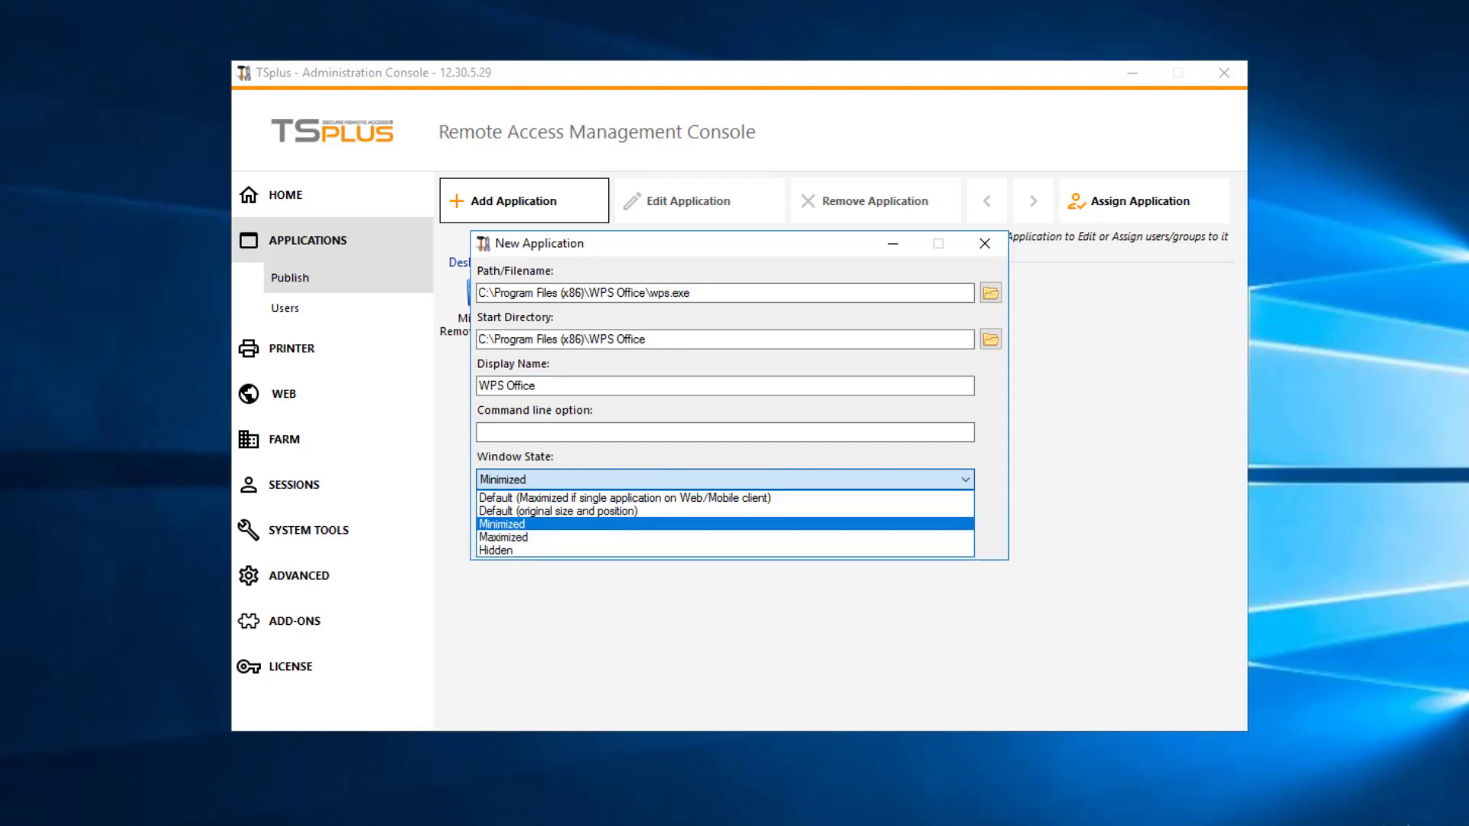
key("Down")
key("Down")
key("Return")
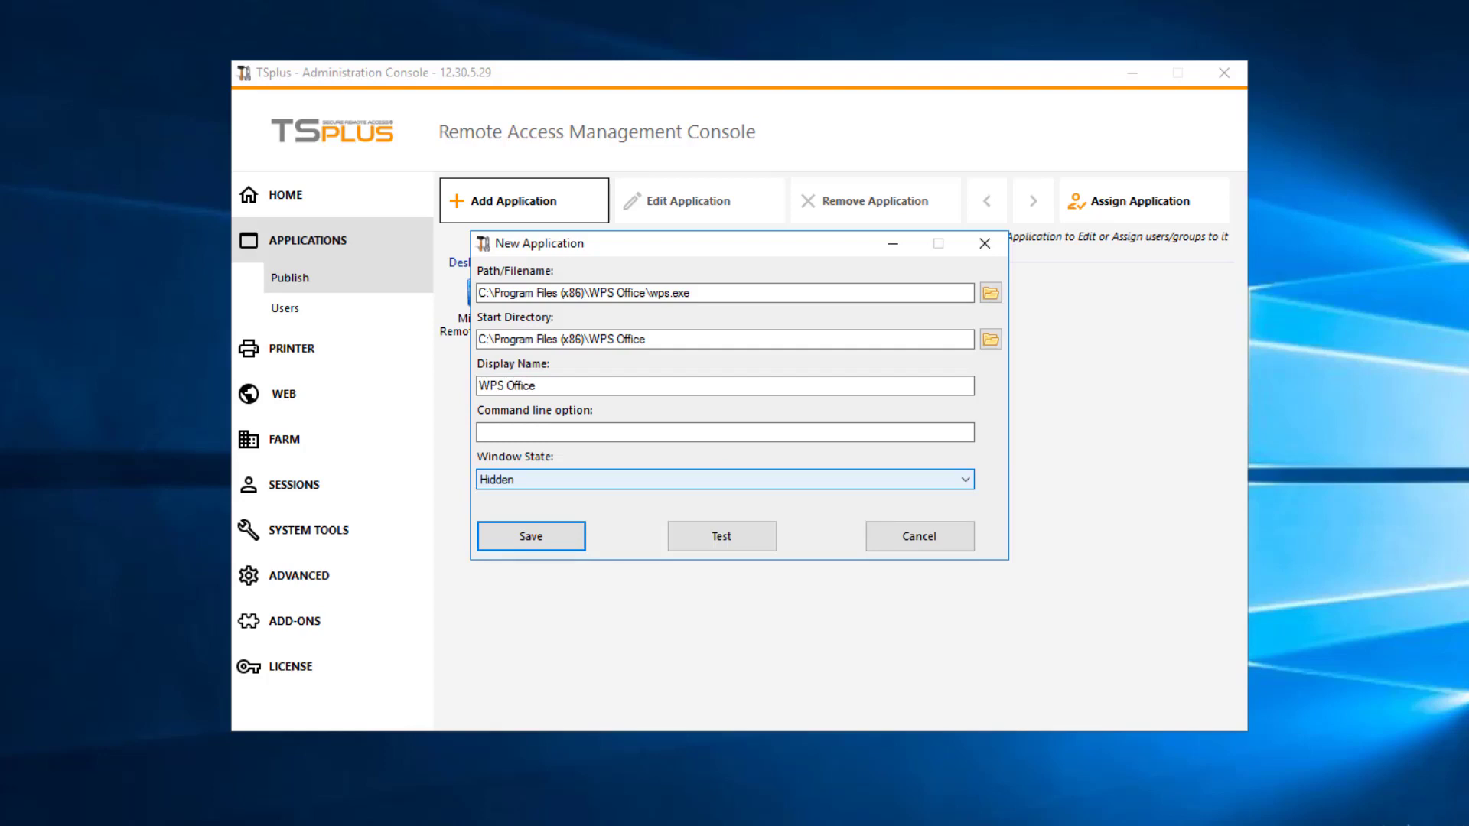
left_click(480, 432)
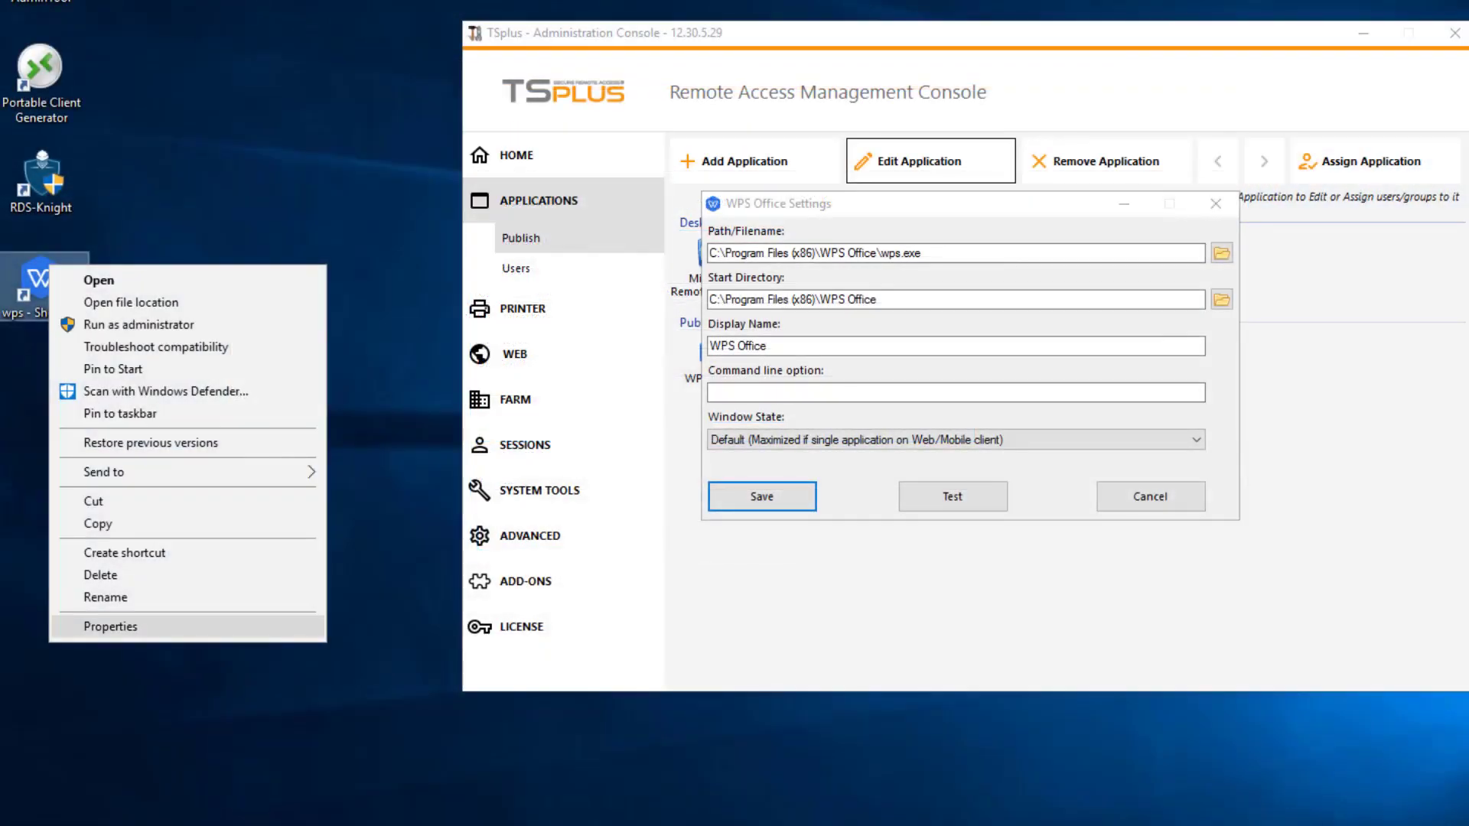
Step: Inspect the properties of the WPS Office desktop shortcut
left_click(115, 623)
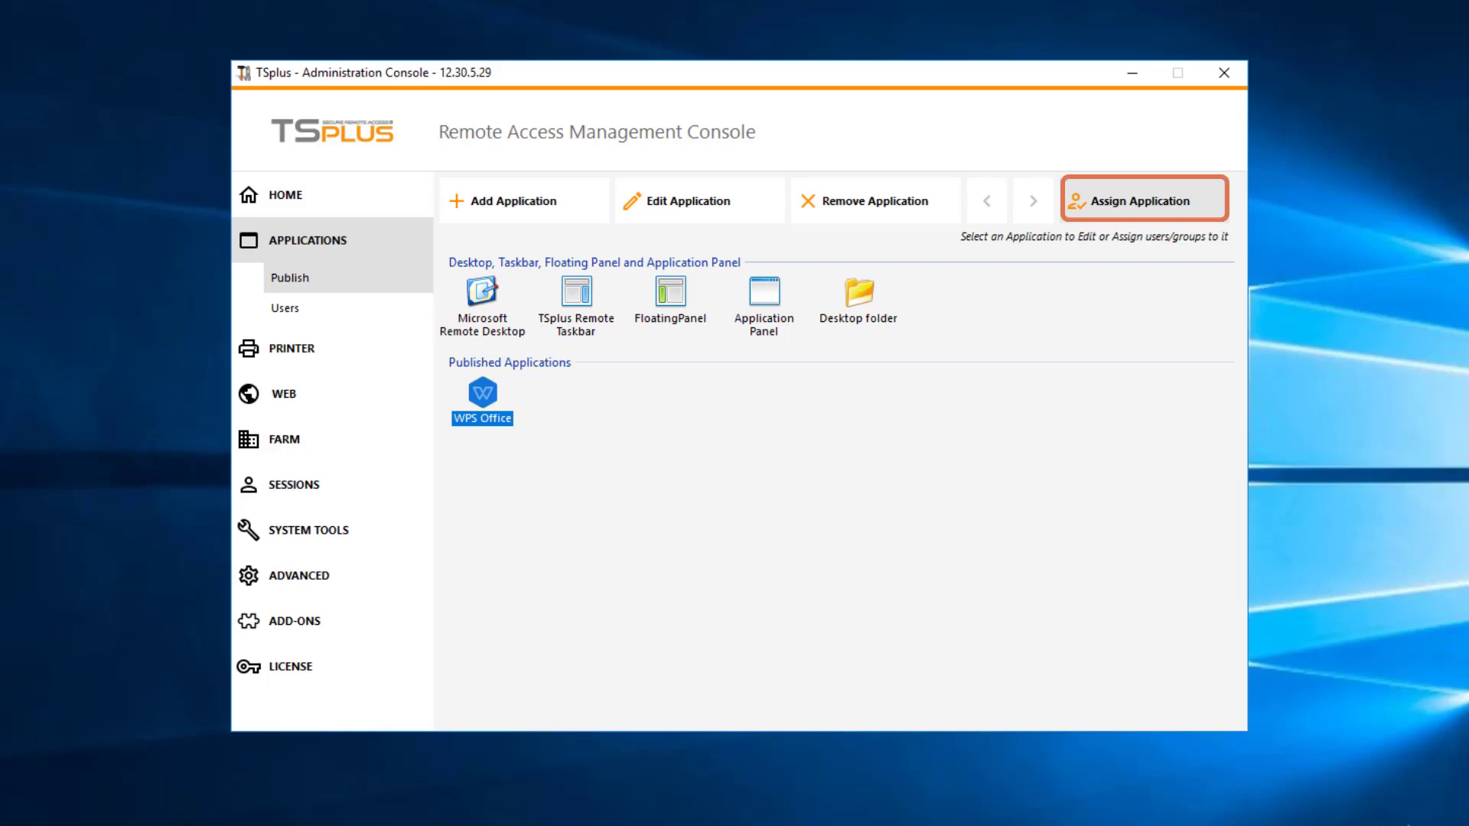
Step: Open WPS Office user assignment, enter the new user's name, verify it, and open Advanced search
left_click(1140, 201)
left_click(610, 531)
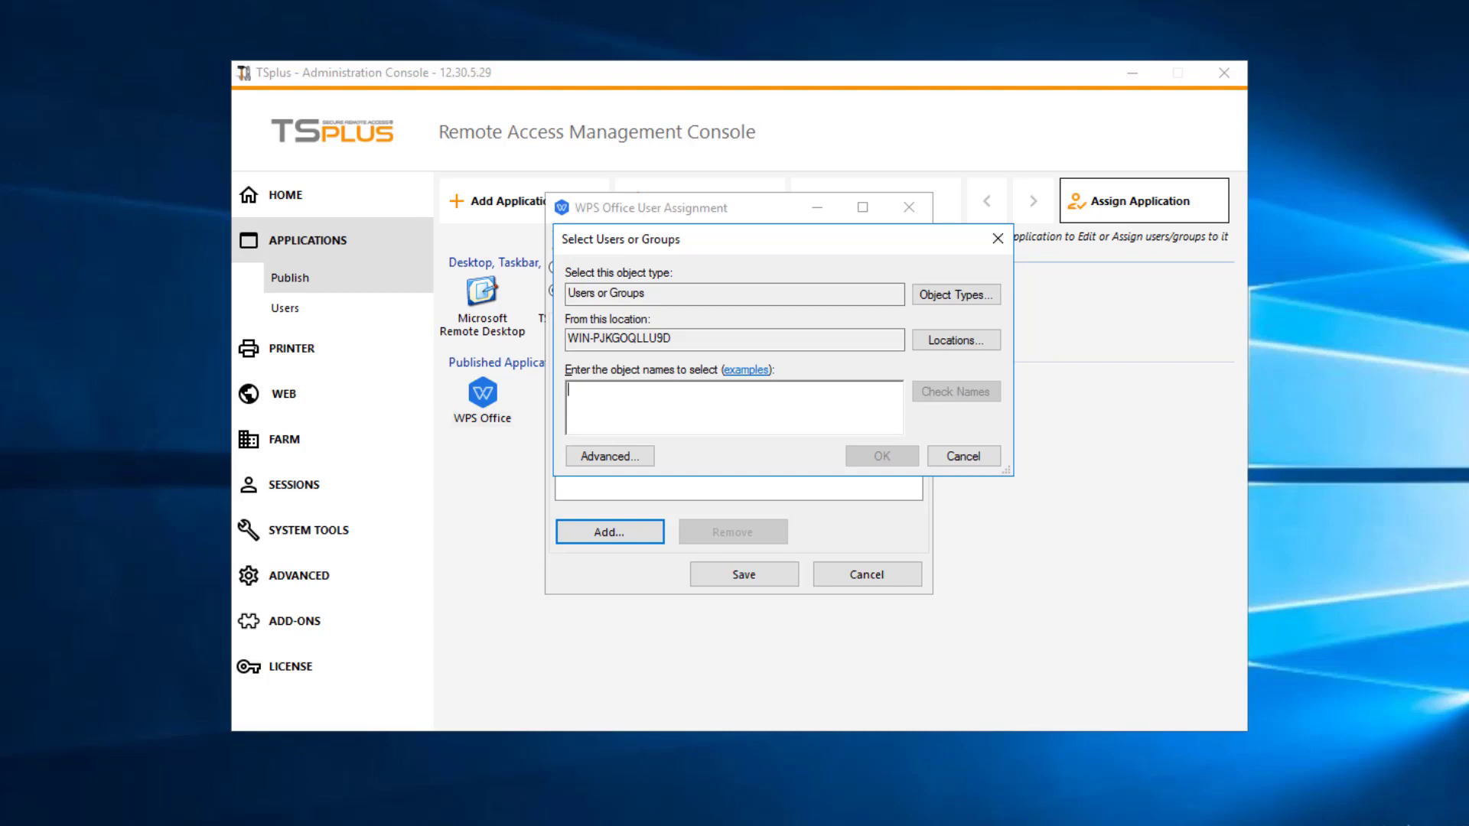
type("Thomas")
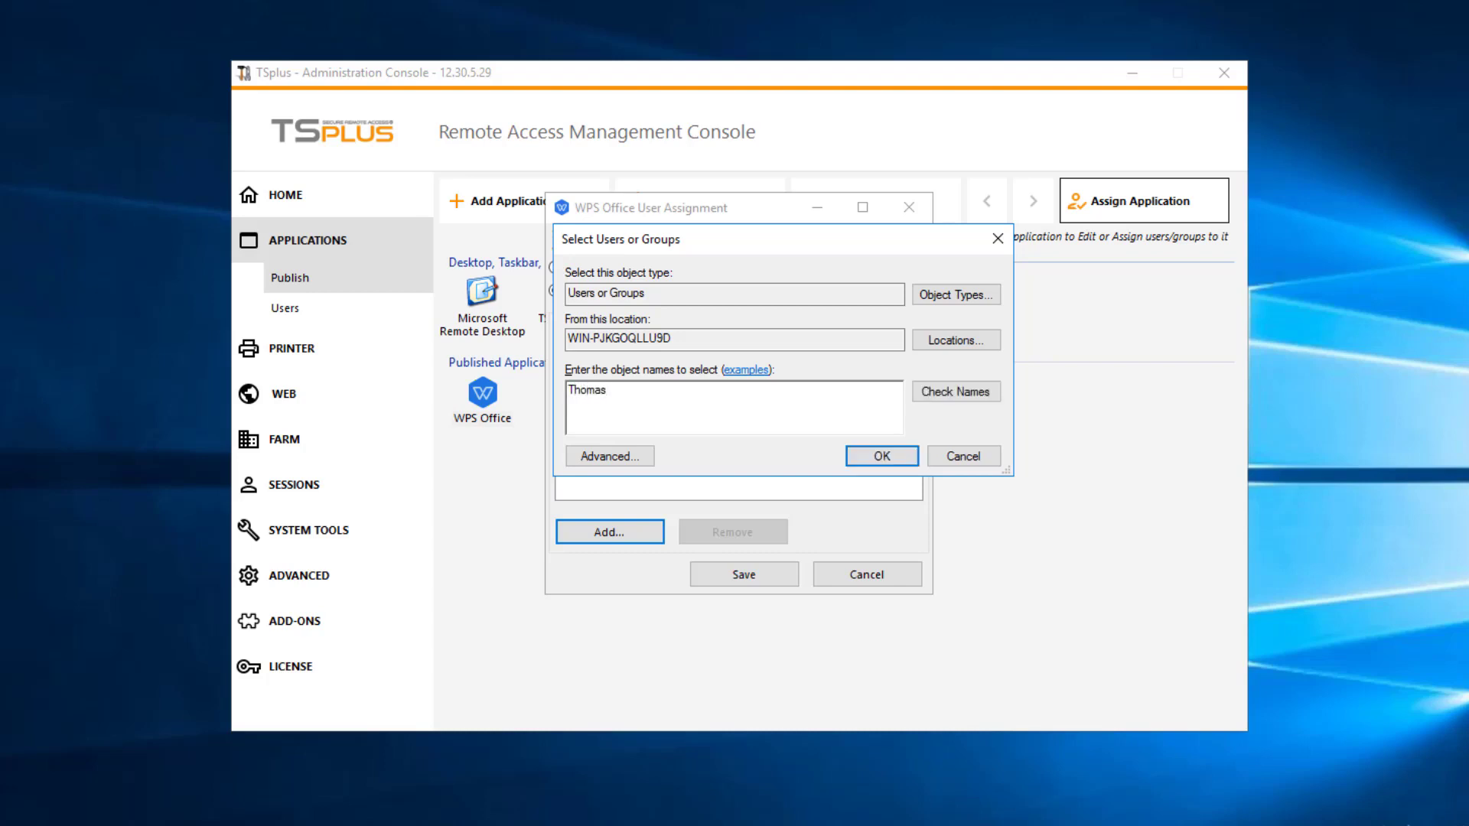
key("alt+k")
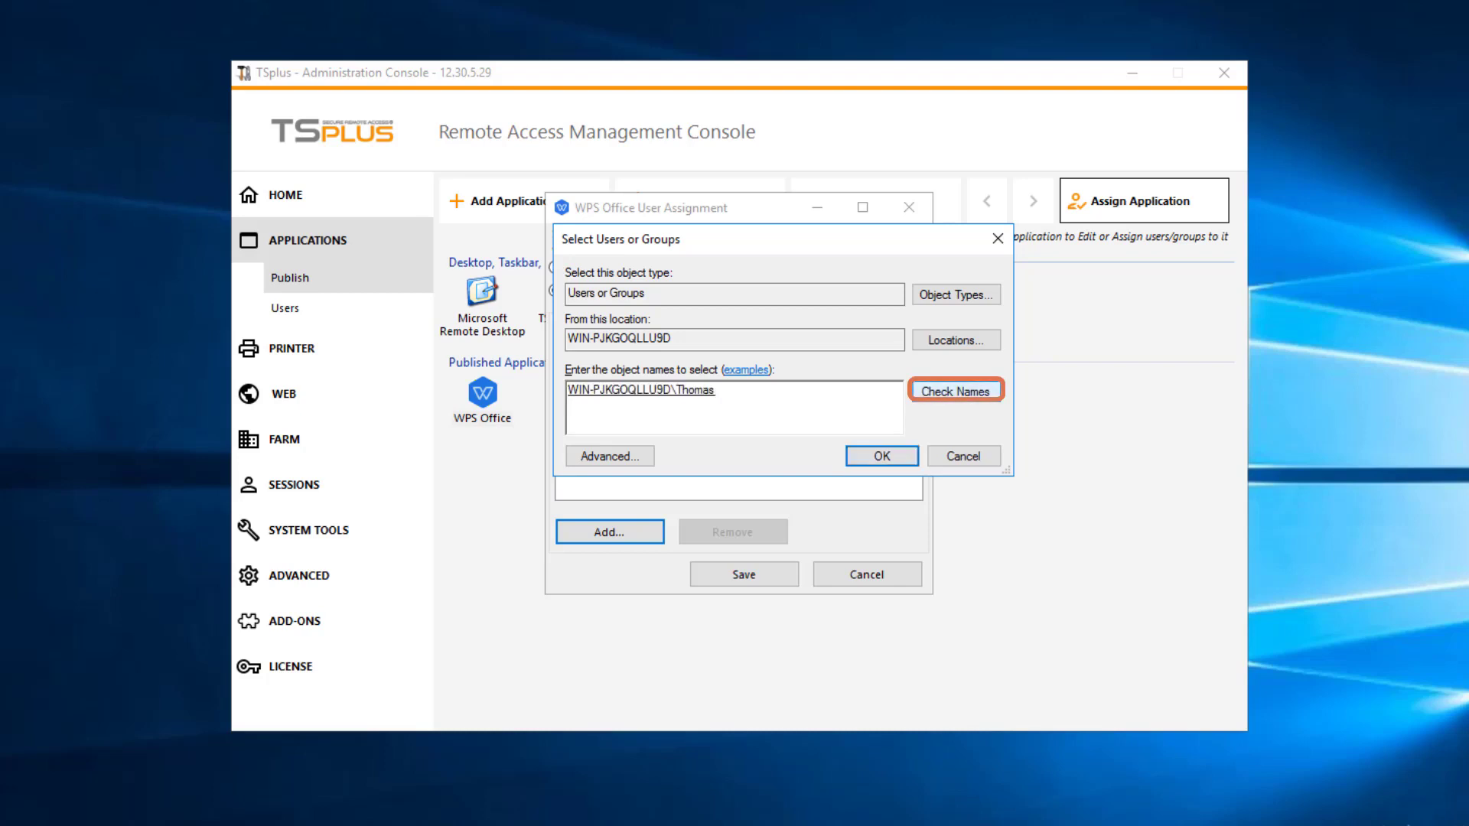
key("alt+a")
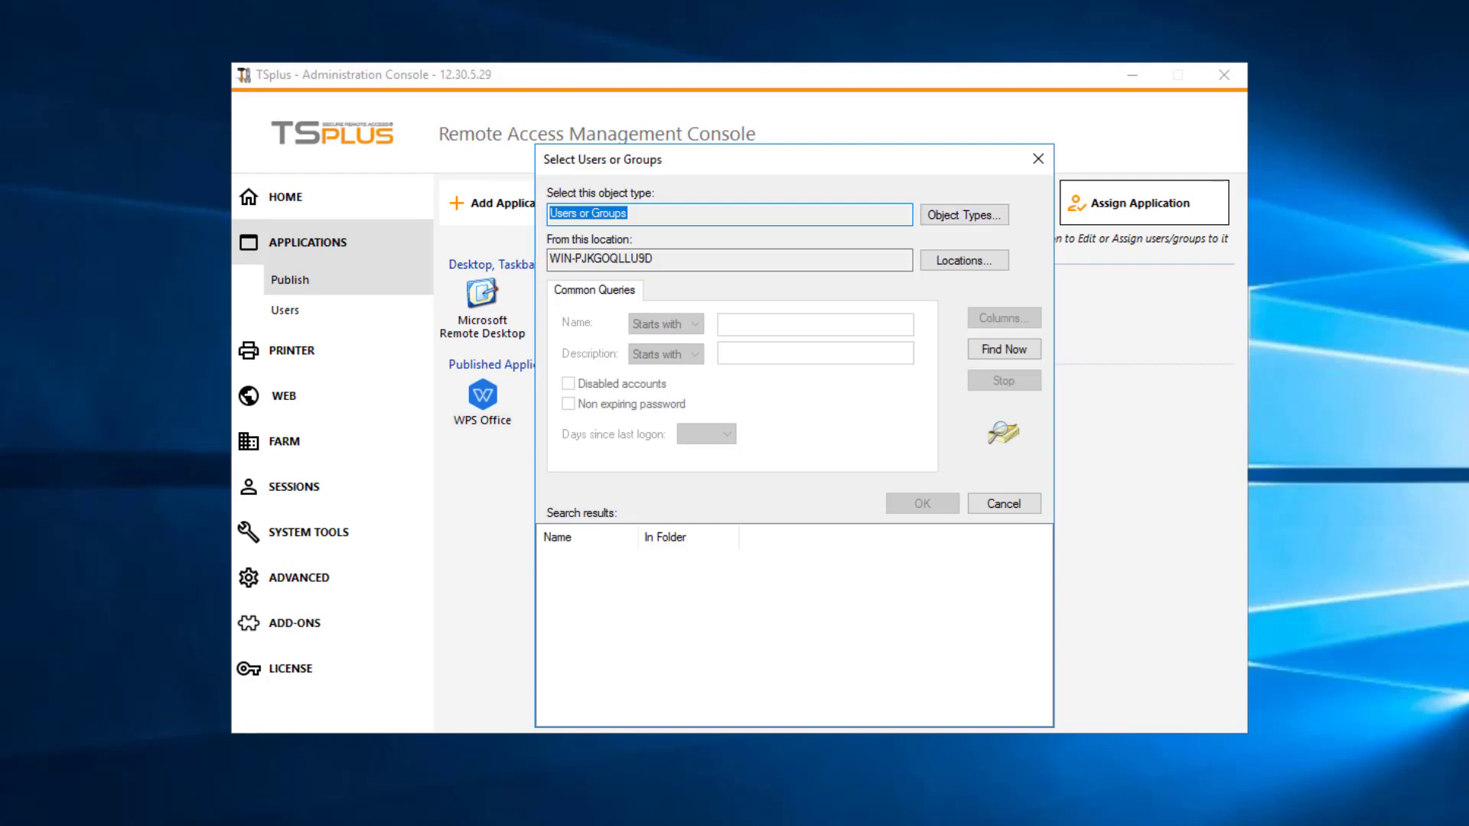
Step: List all users and groups, add Administrators alongside the new user, and save the assignment
key("alt+l")
key("alt+n")
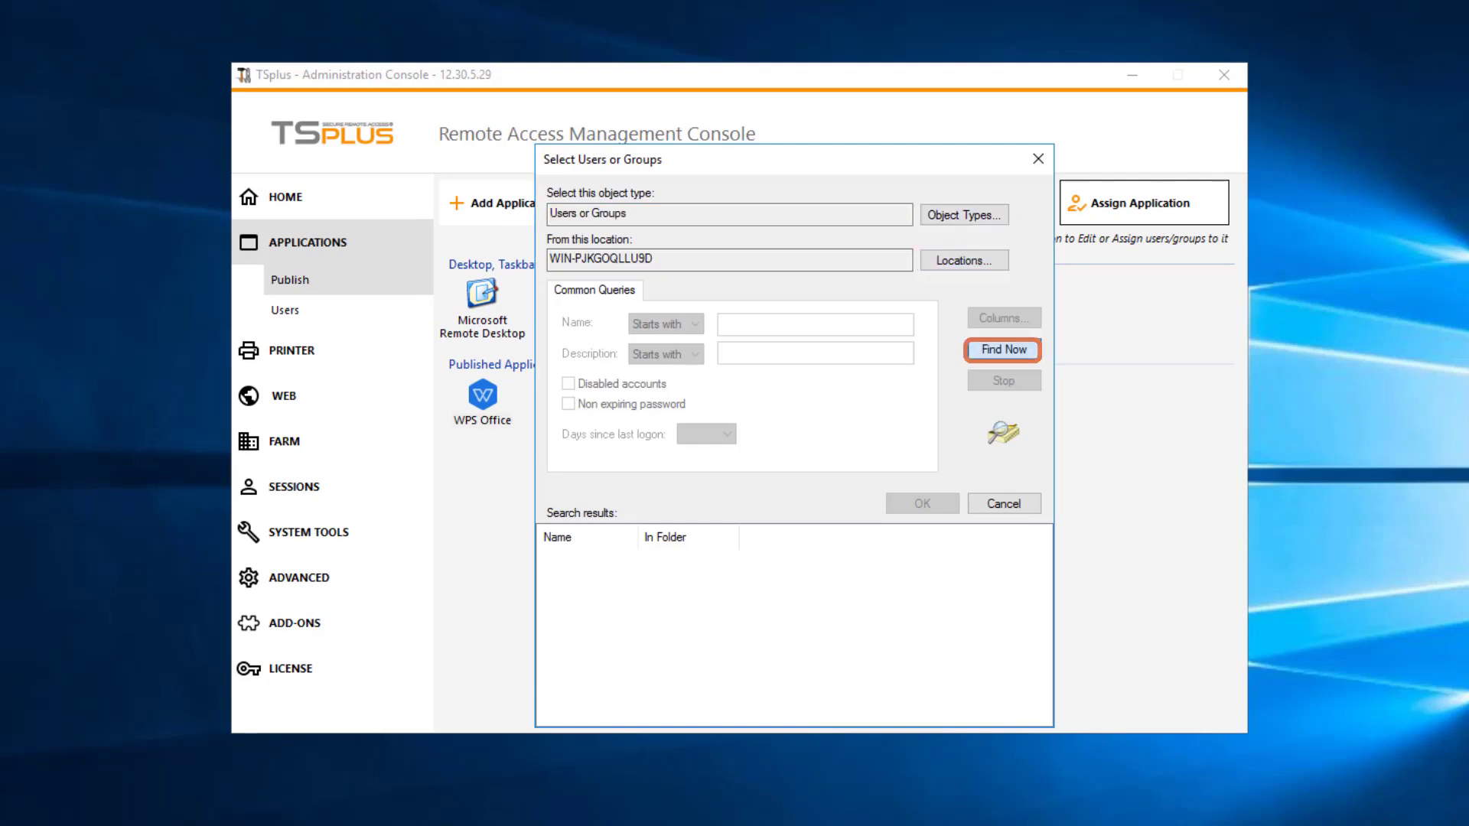
key("Return")
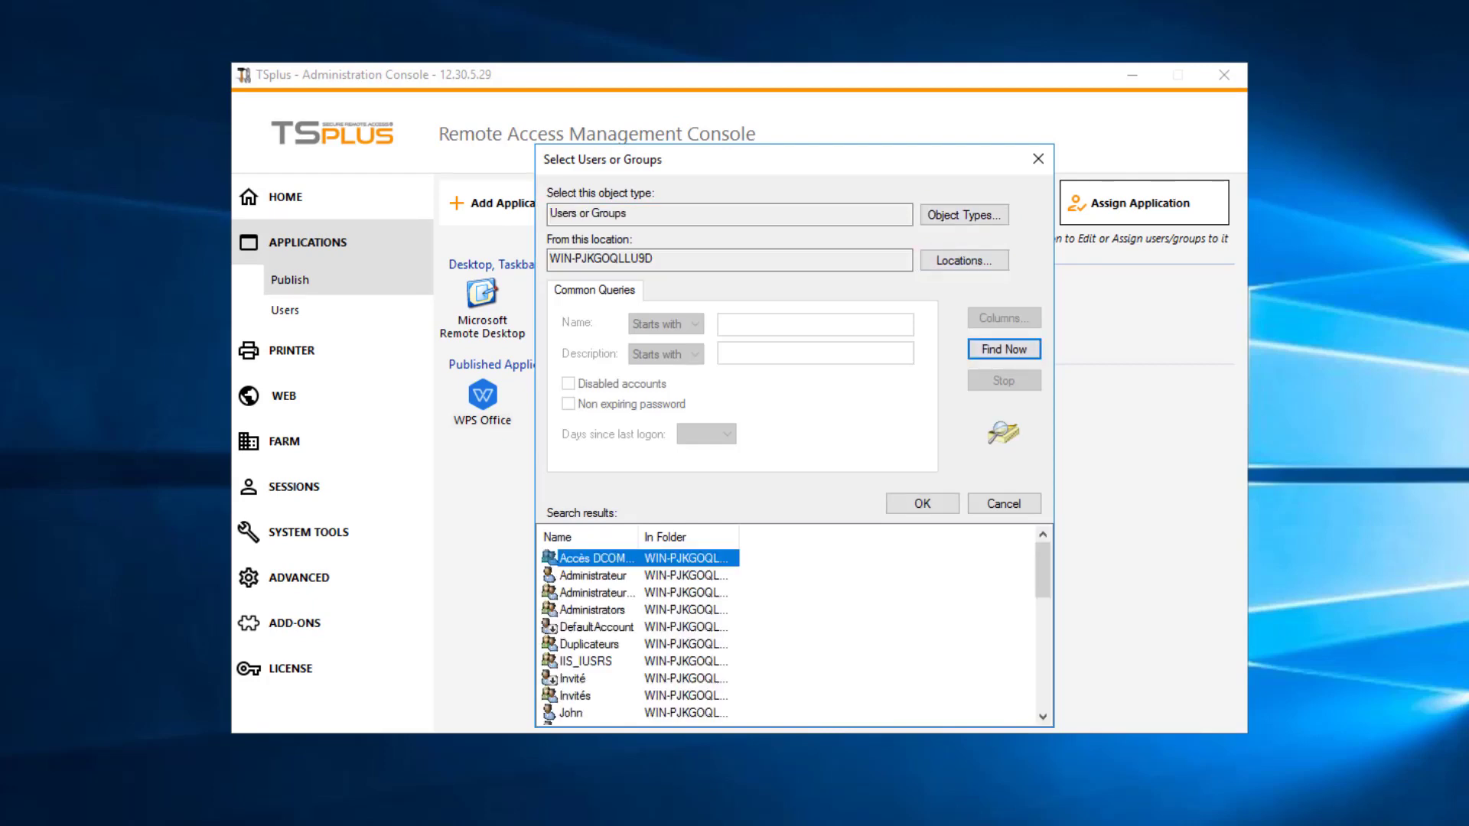
key("Return")
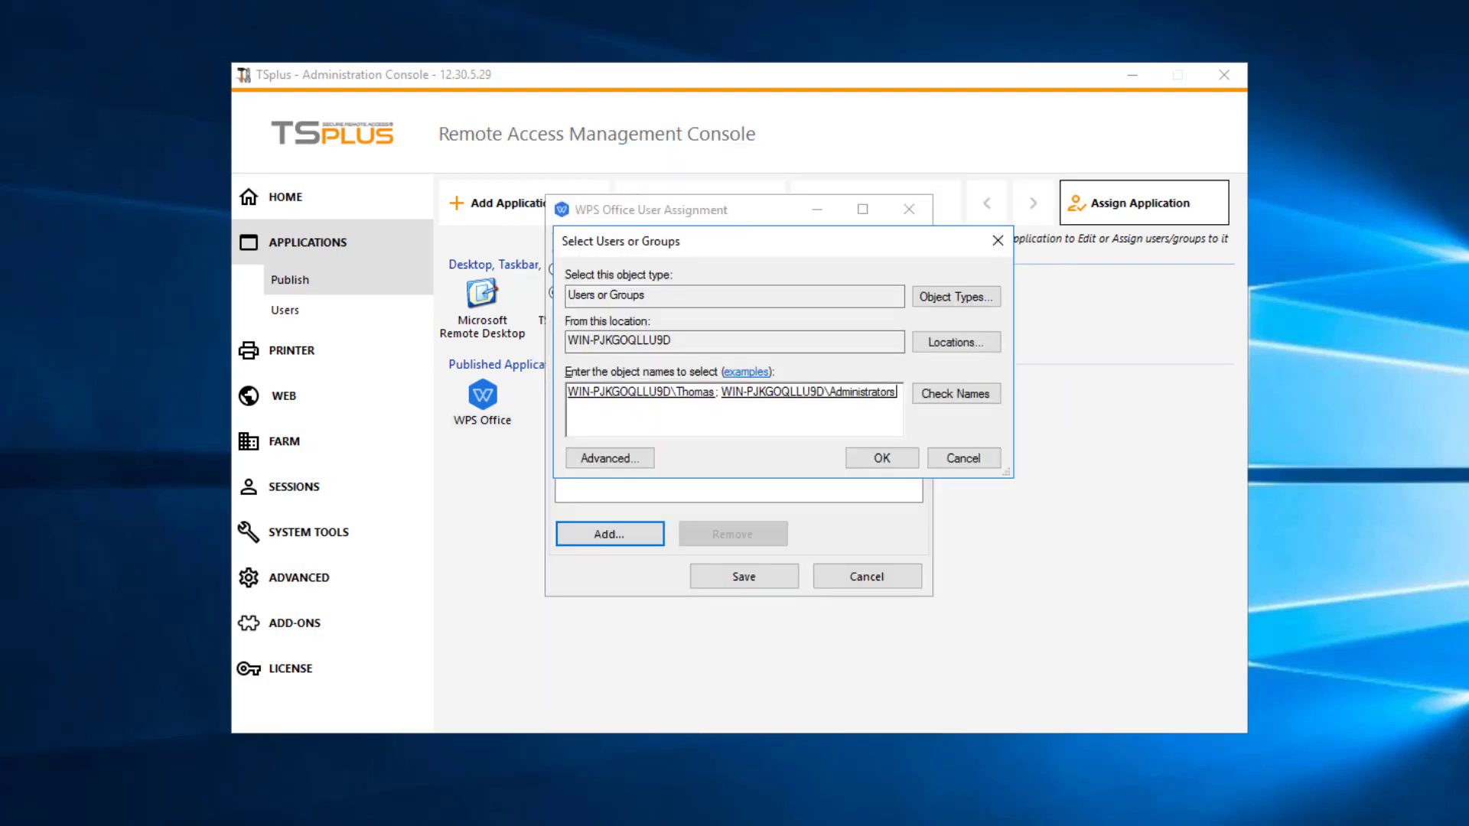
key("Return")
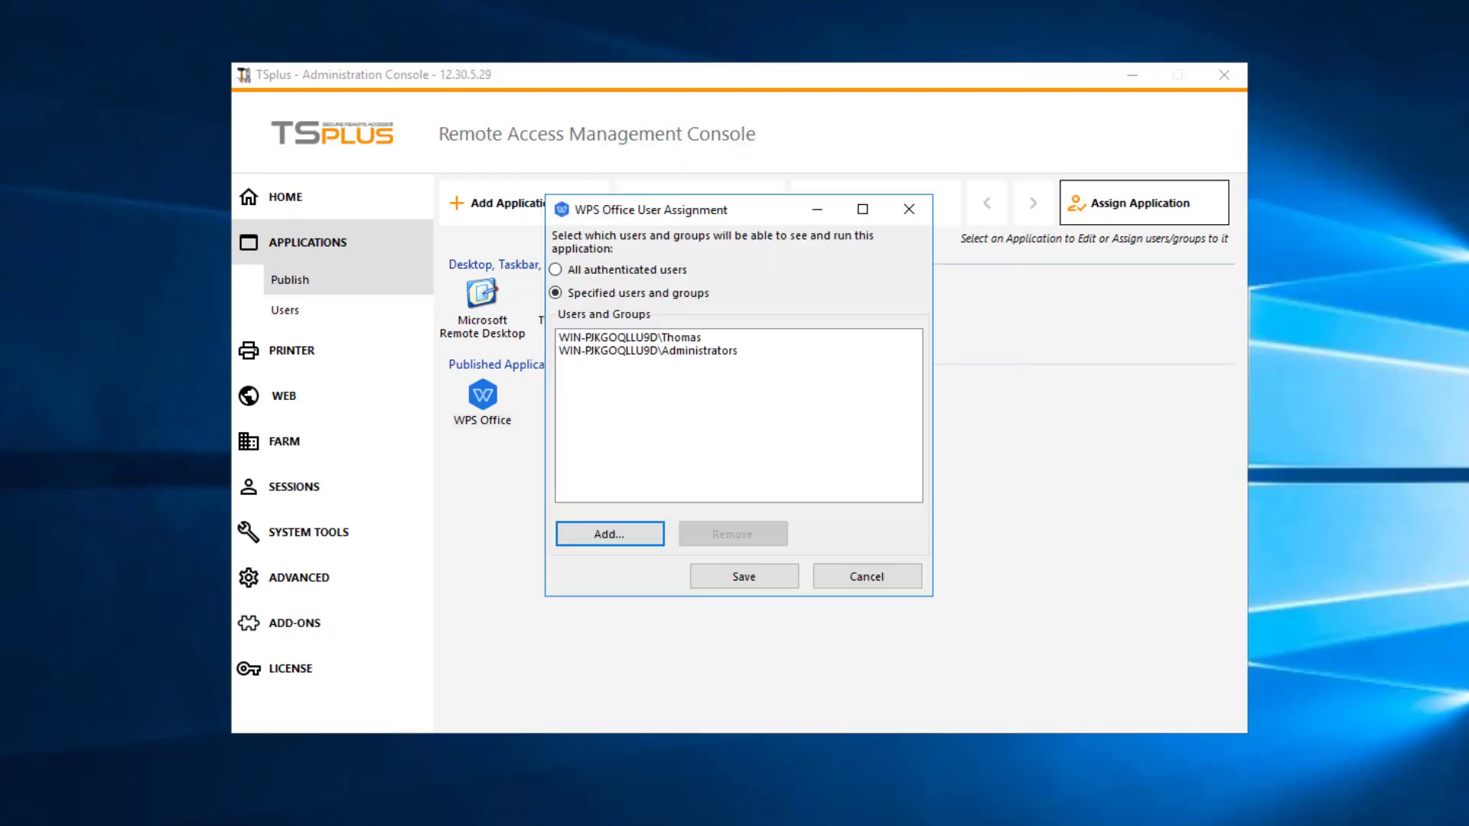
key("Tab")
key("Return")
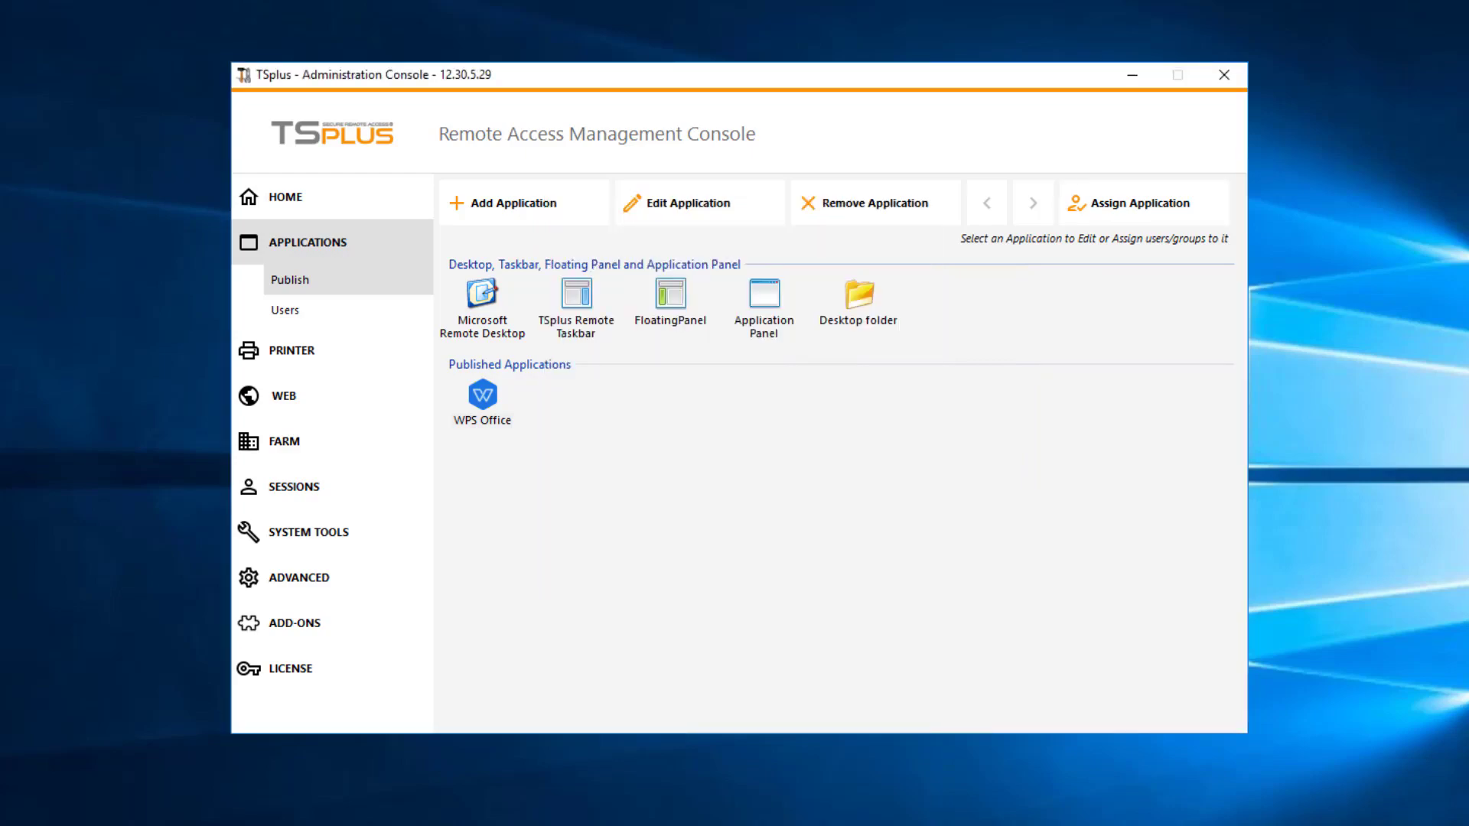